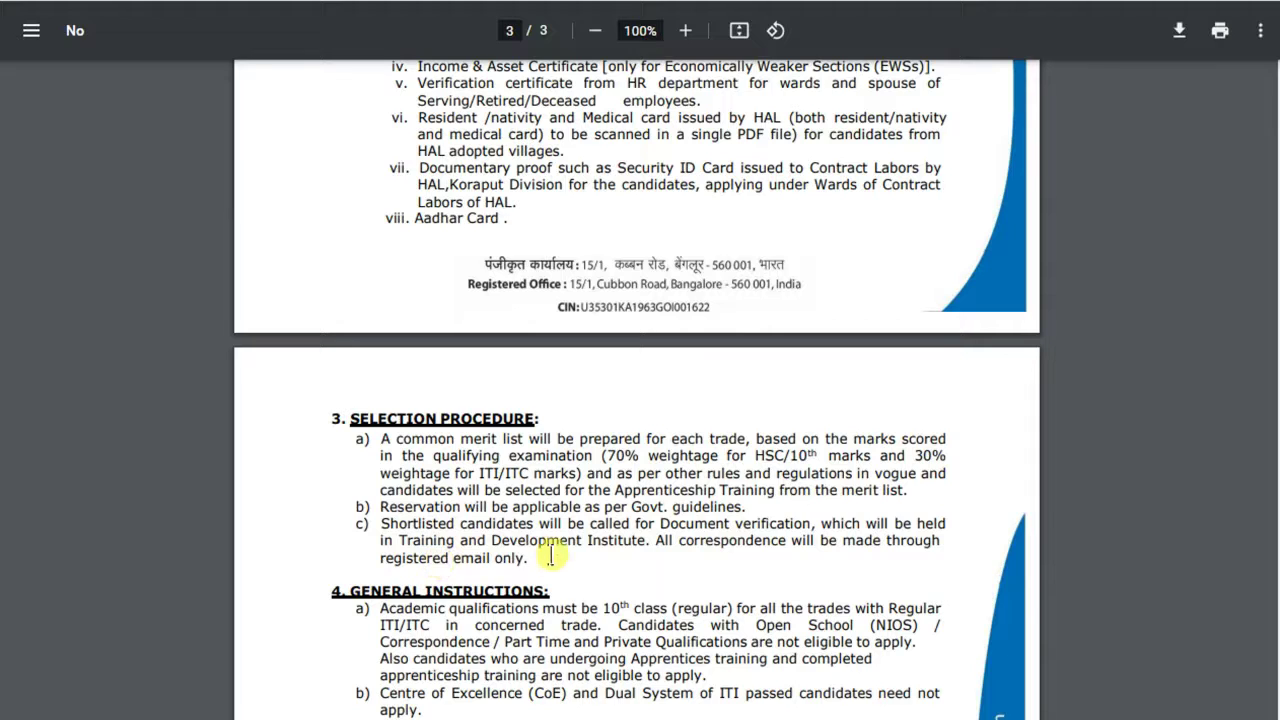
Step: Read the selection procedure, general instructions and submission deadline in the notification, plus the apprenticeship posting on the HAL Careers page
scroll(430, 515, "down", 2)
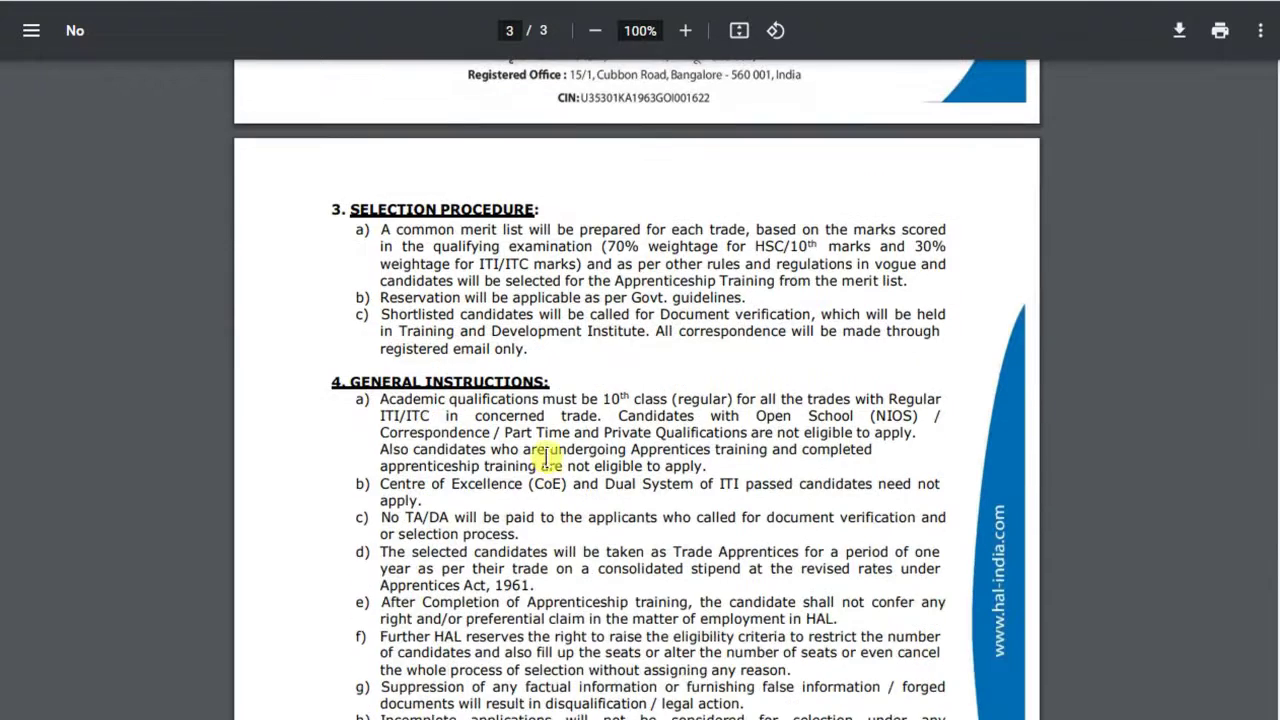
scroll(560, 484, "down", 1)
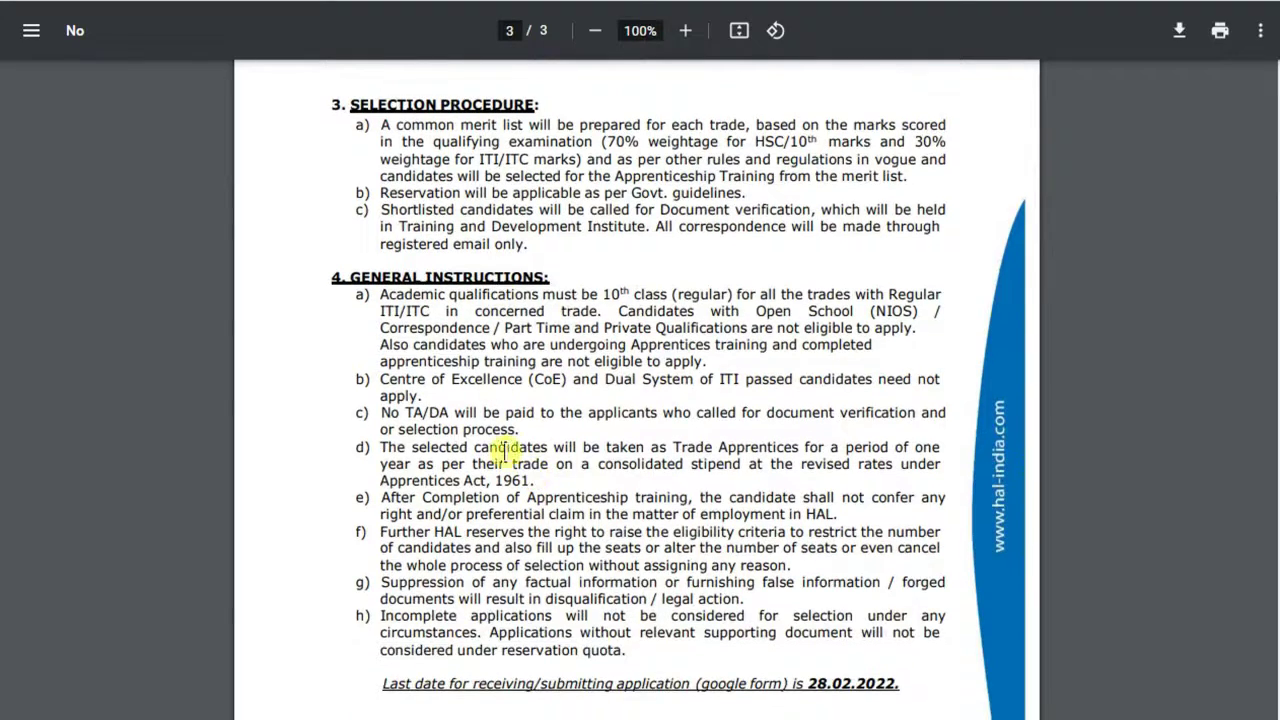
scroll(636, 472, "down", 2)
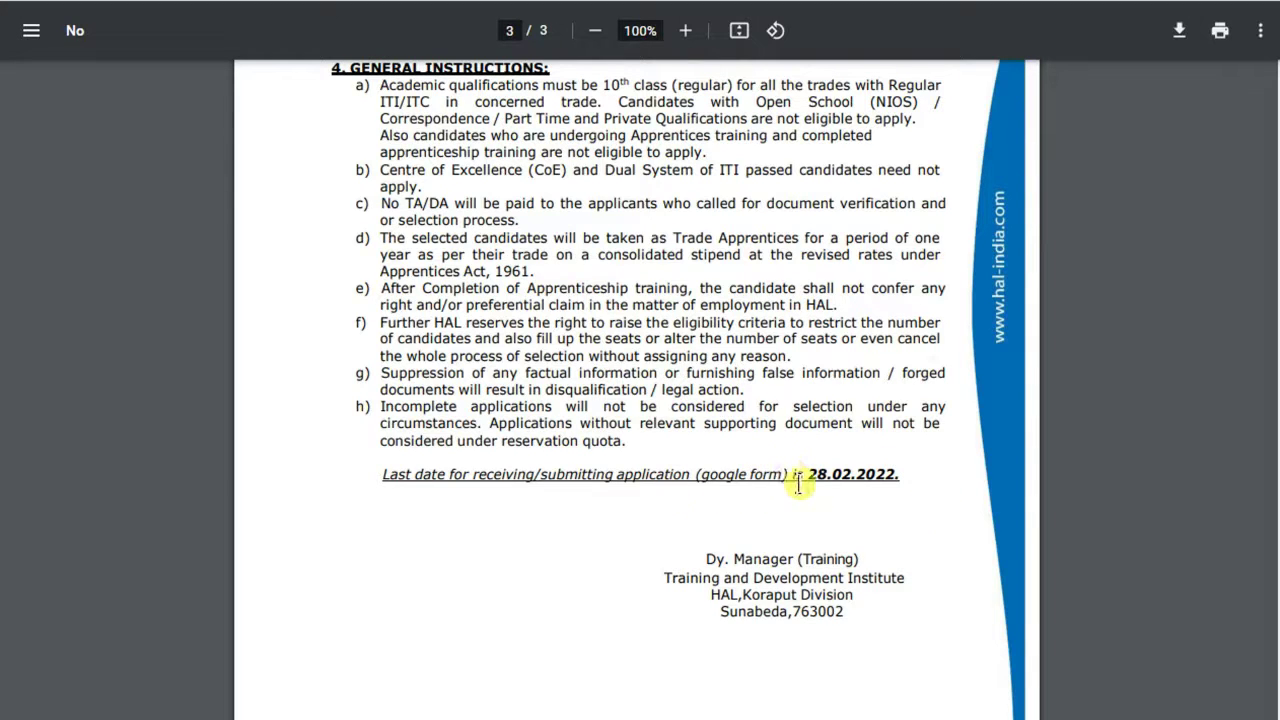
scroll(486, 474, "down", 1)
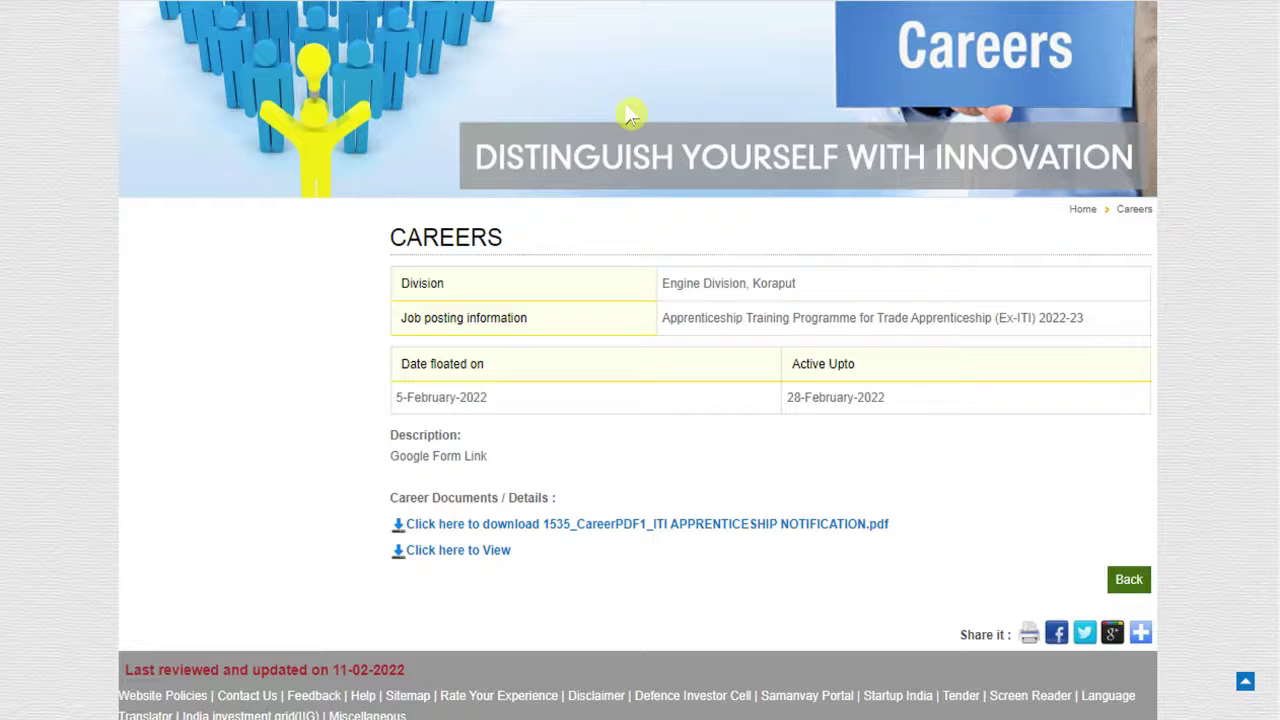
scroll(1263, 330, "up", 3)
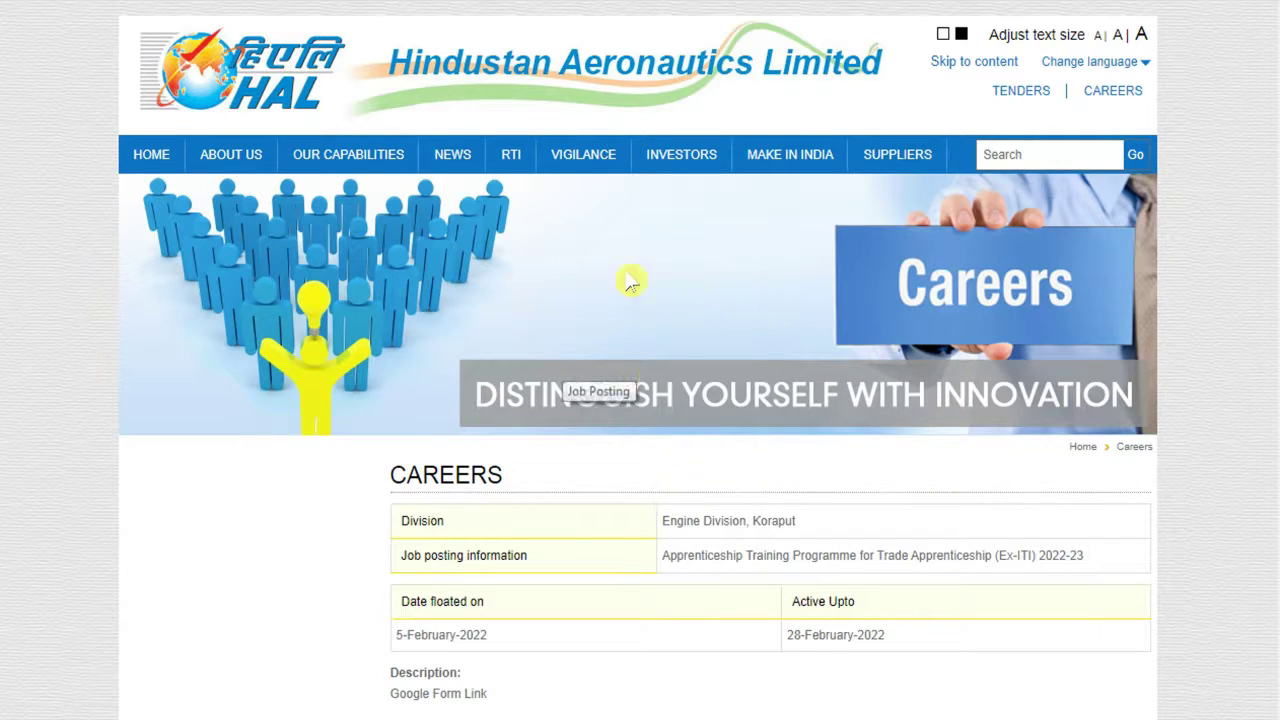
scroll(971, 351, "down", 2)
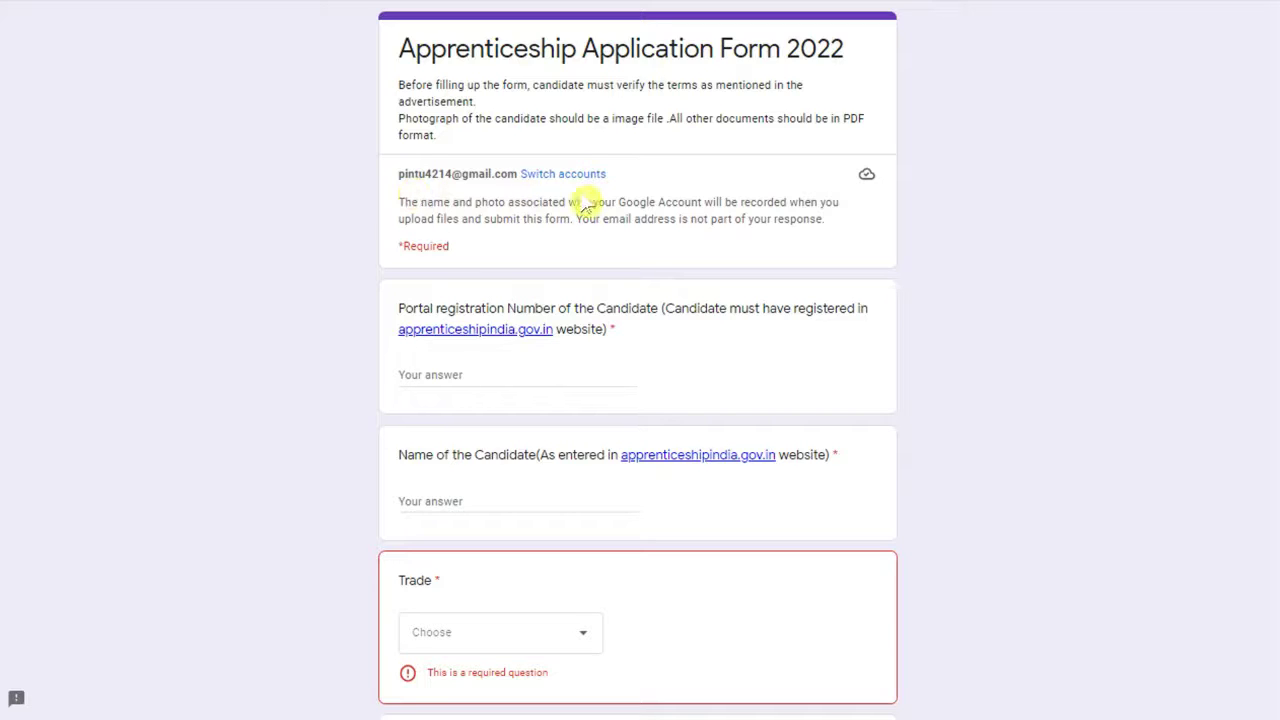
Step: Select FITTER as the trade in the Apprenticeship Application Form 2022
scroll(580, 230, "down", 1)
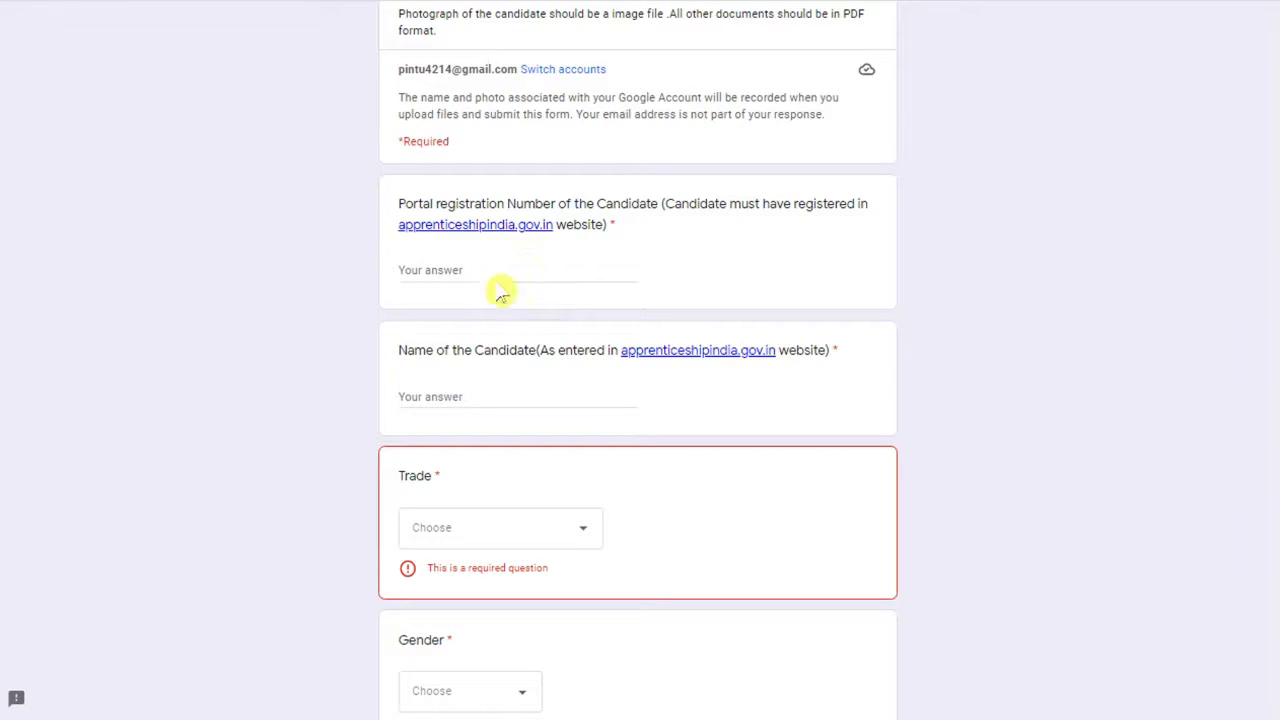
scroll(500, 278, "down", 1)
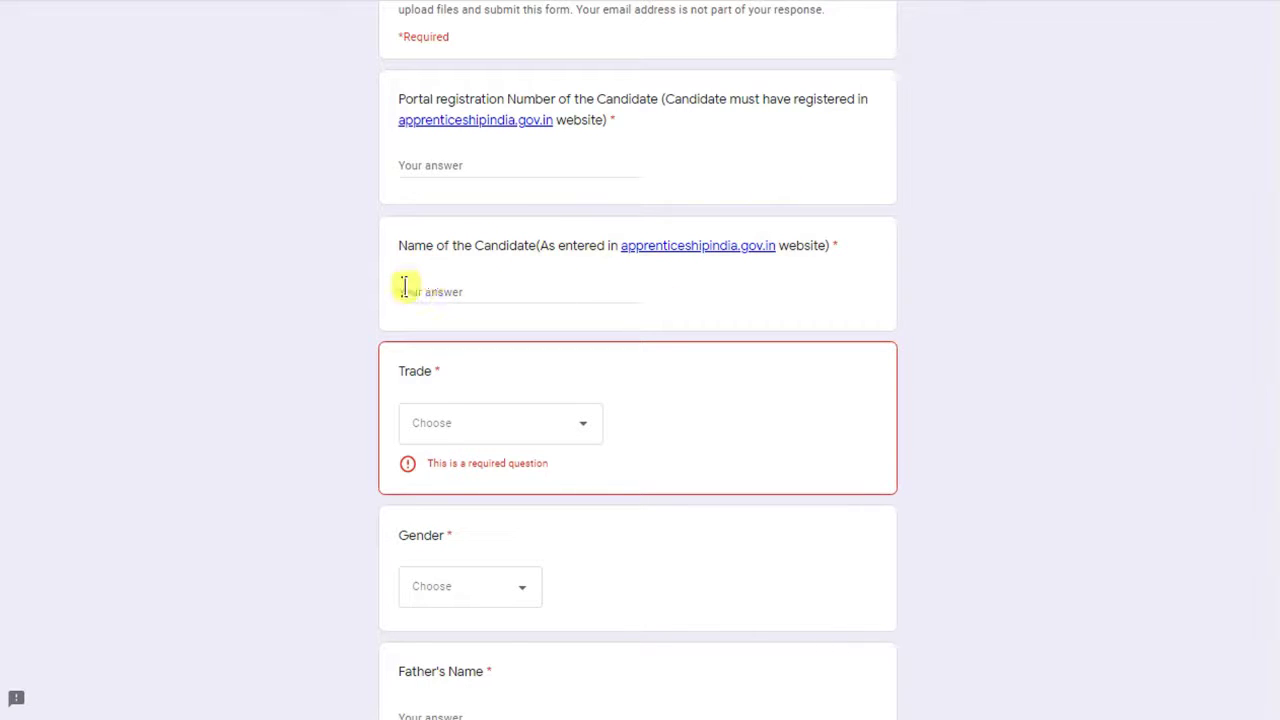
scroll(539, 295, "down", 1)
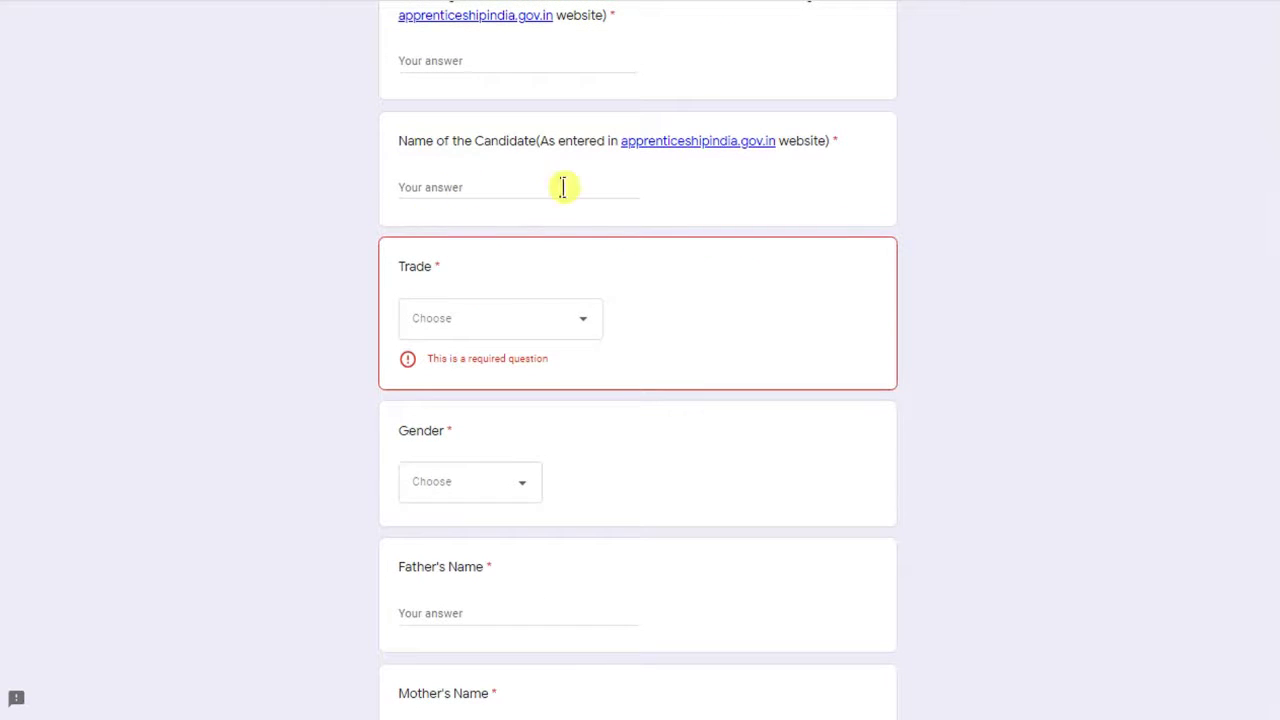
left_click(503, 330)
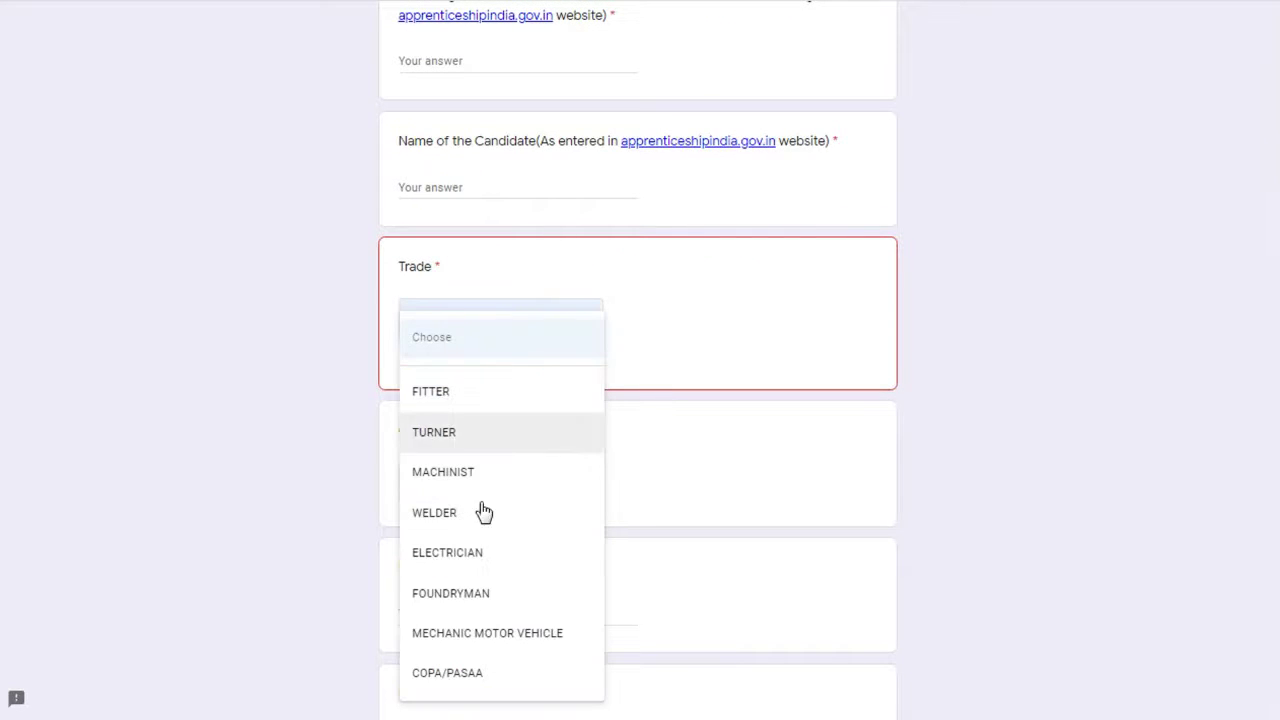
left_click(447, 399)
Step: Set the candidate's gender to Male and the category to General
scroll(585, 420, "down", 2)
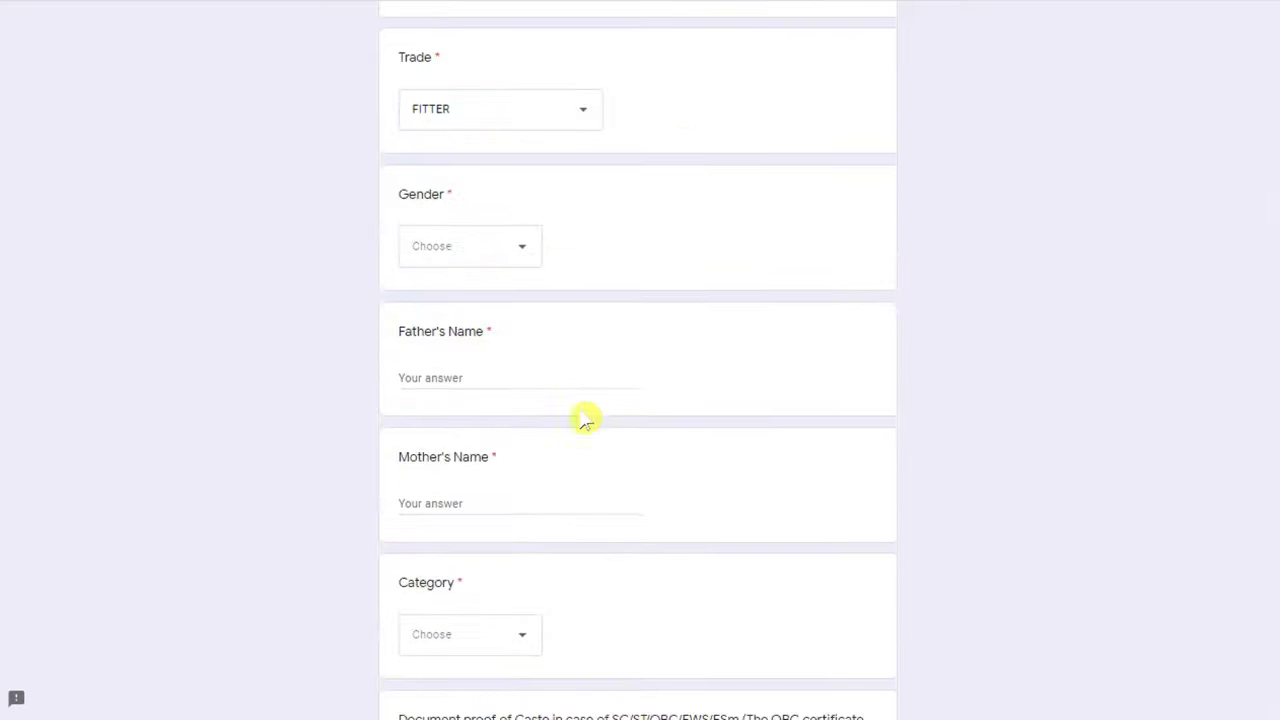
left_click(500, 256)
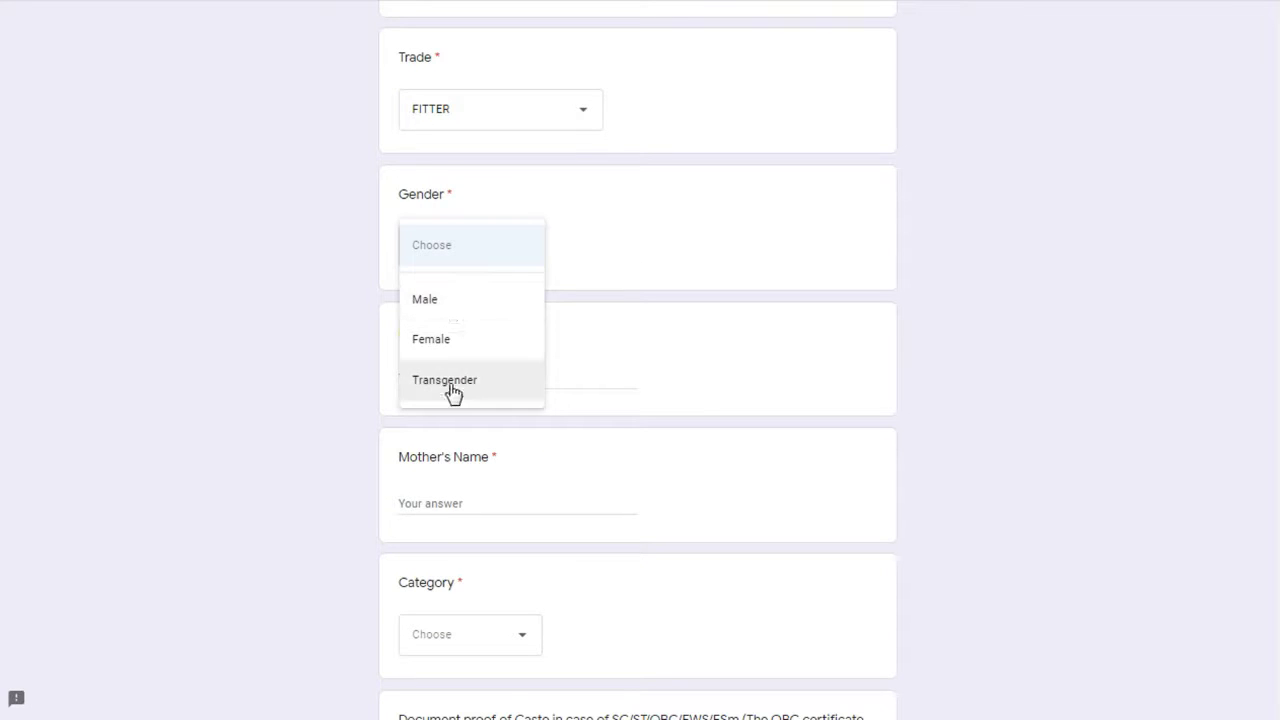
left_click(447, 313)
scroll(683, 283, "down", 1)
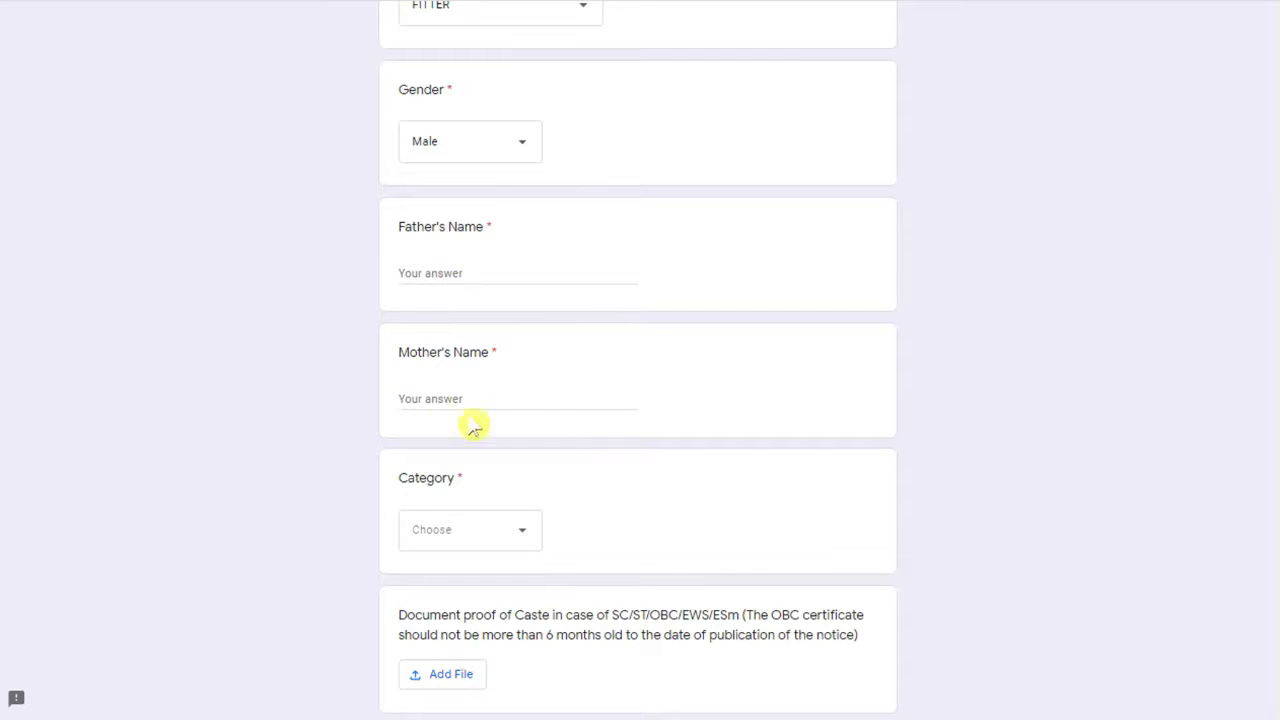
scroll(519, 390, "down", 2)
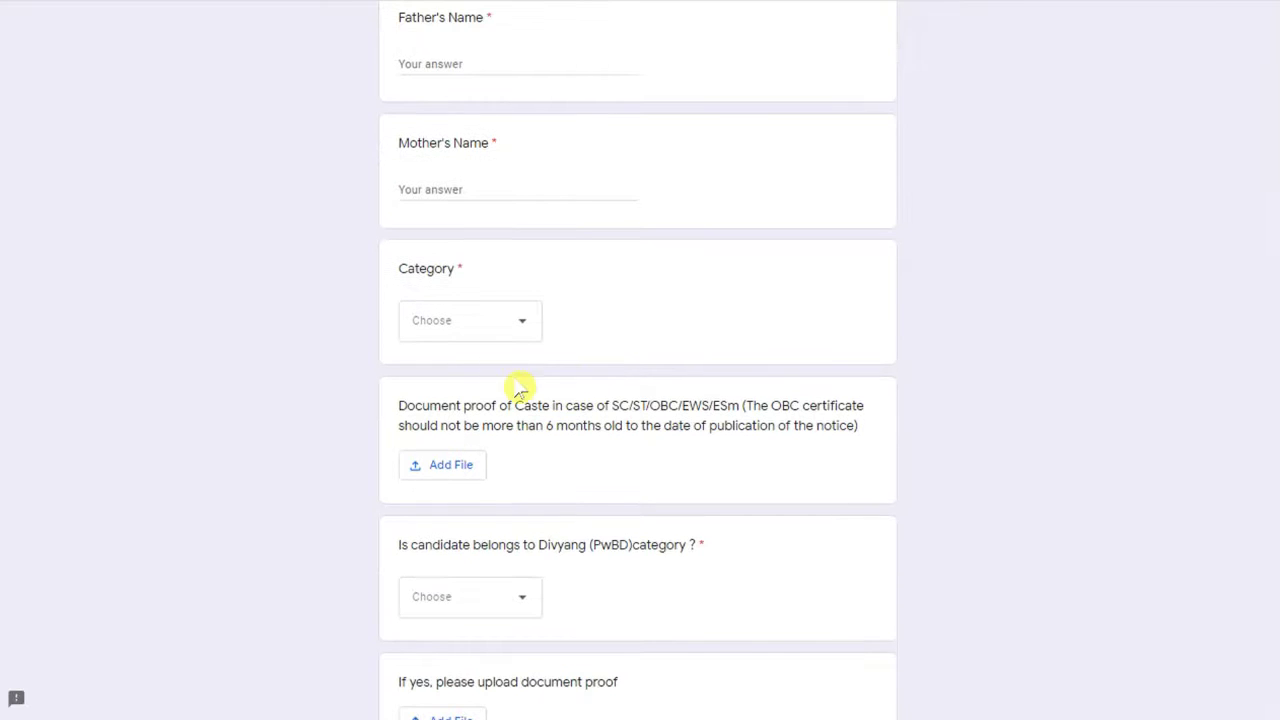
left_click(501, 324)
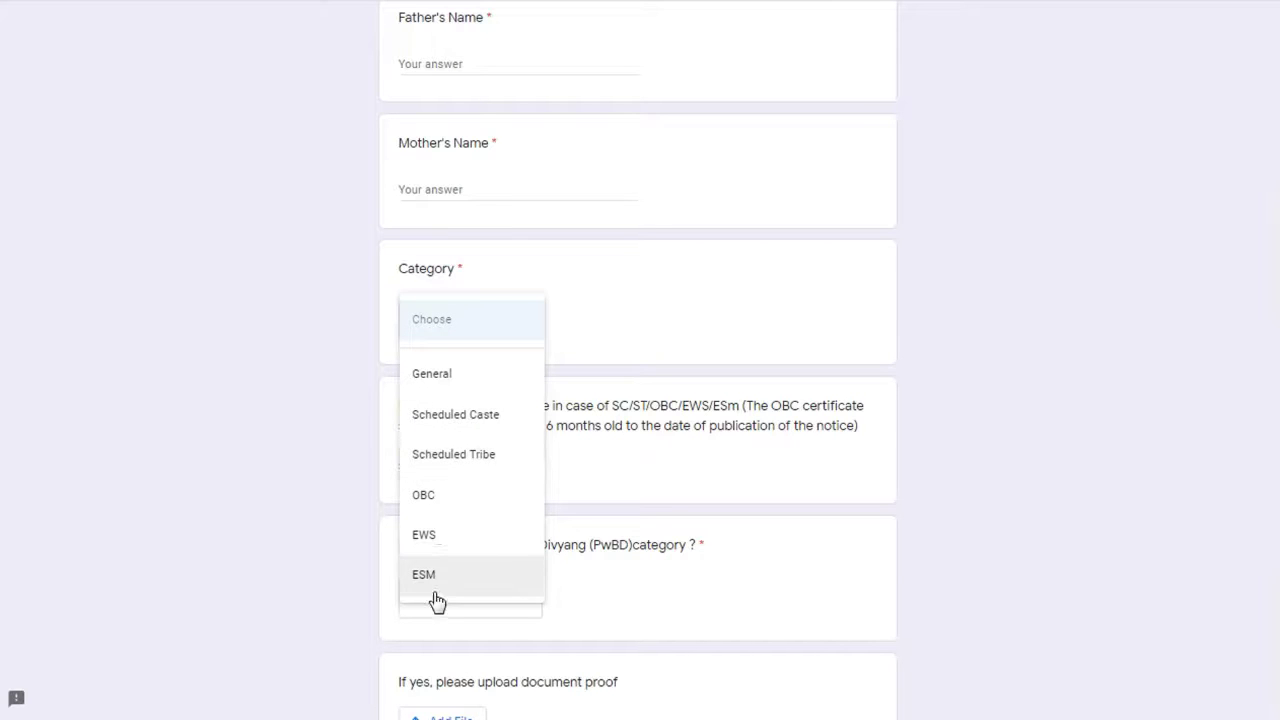
left_click(451, 386)
Step: Review the available Category choices against the caste document proof requirement, keeping the current selection
scroll(625, 350, "down", 1)
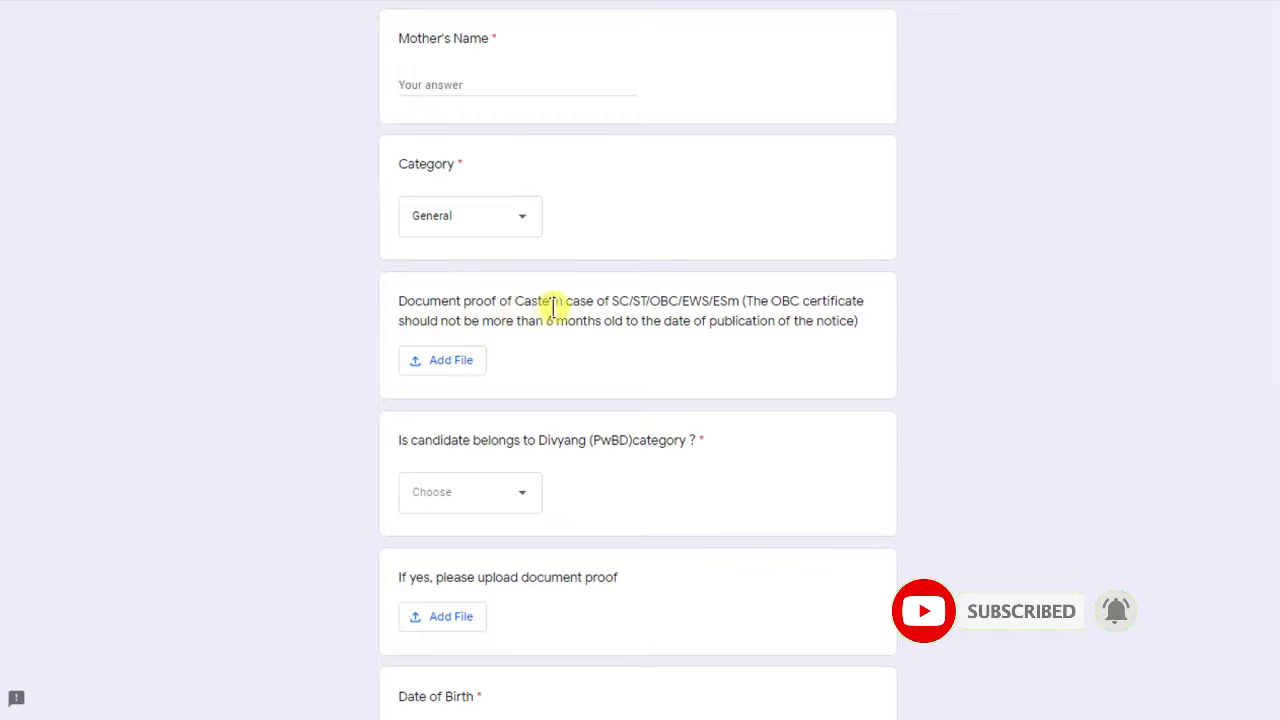
left_click(467, 231)
left_click(657, 211)
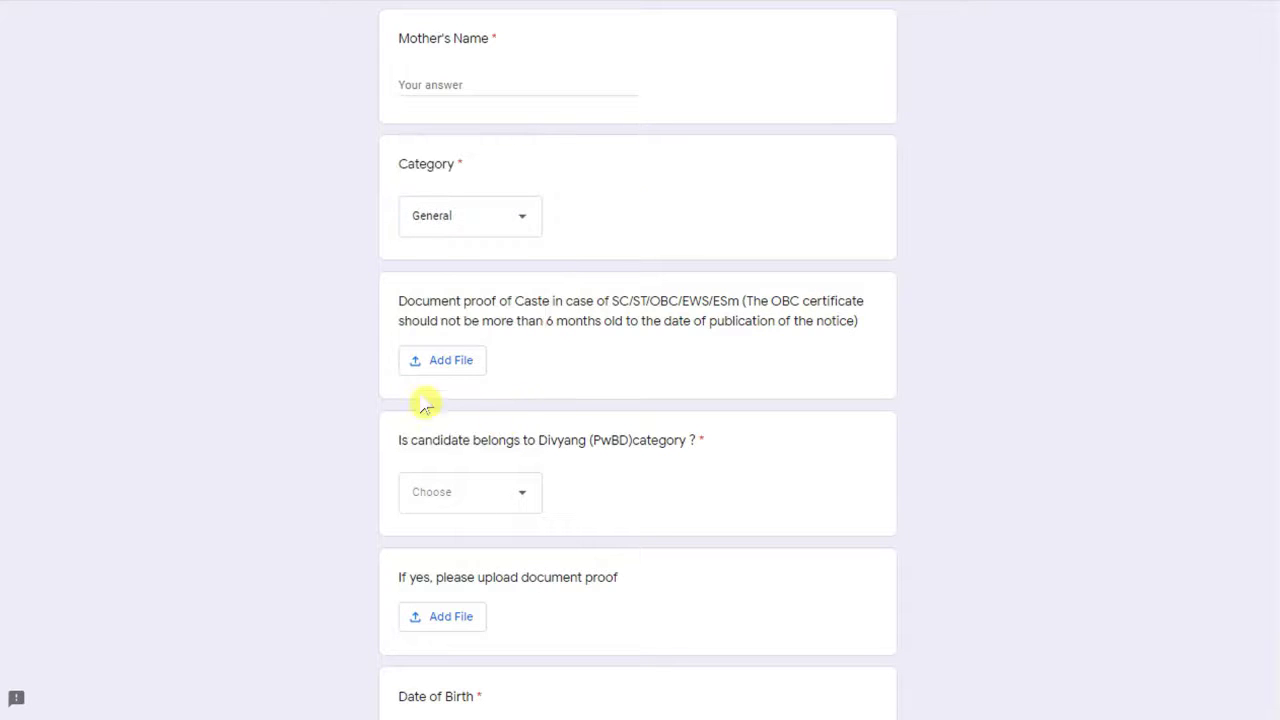
left_click(458, 225)
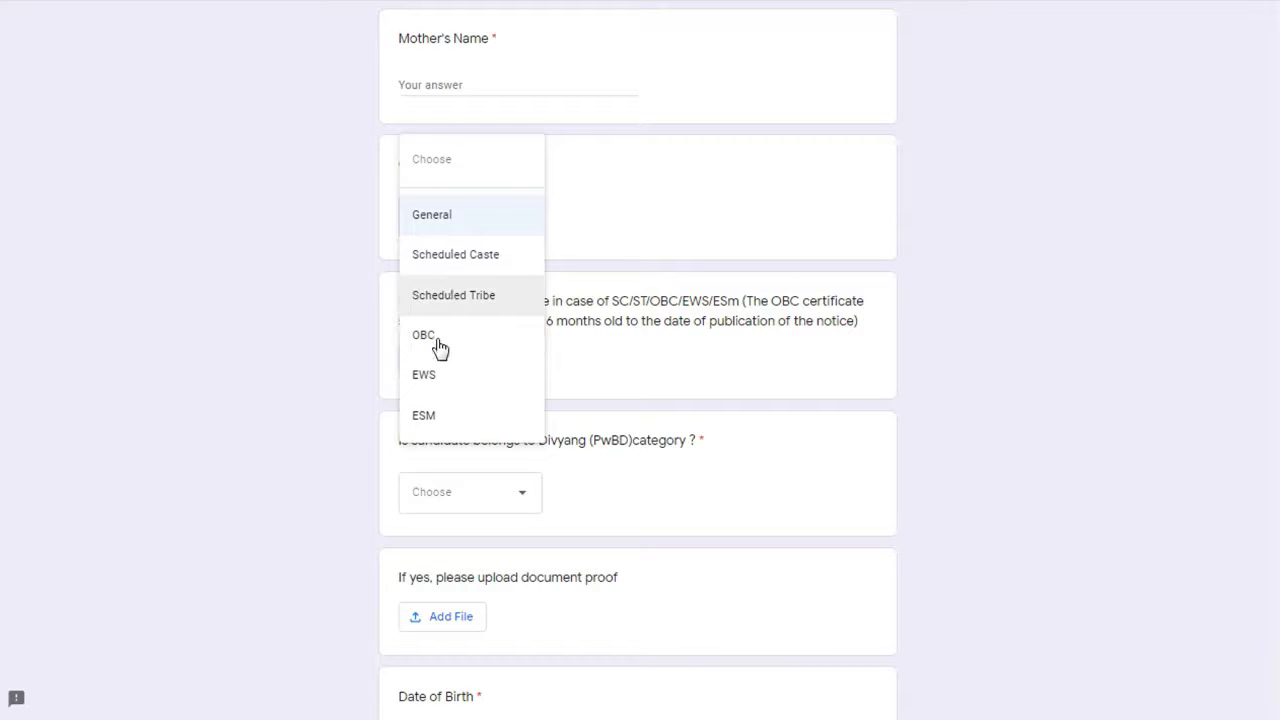
left_click(646, 220)
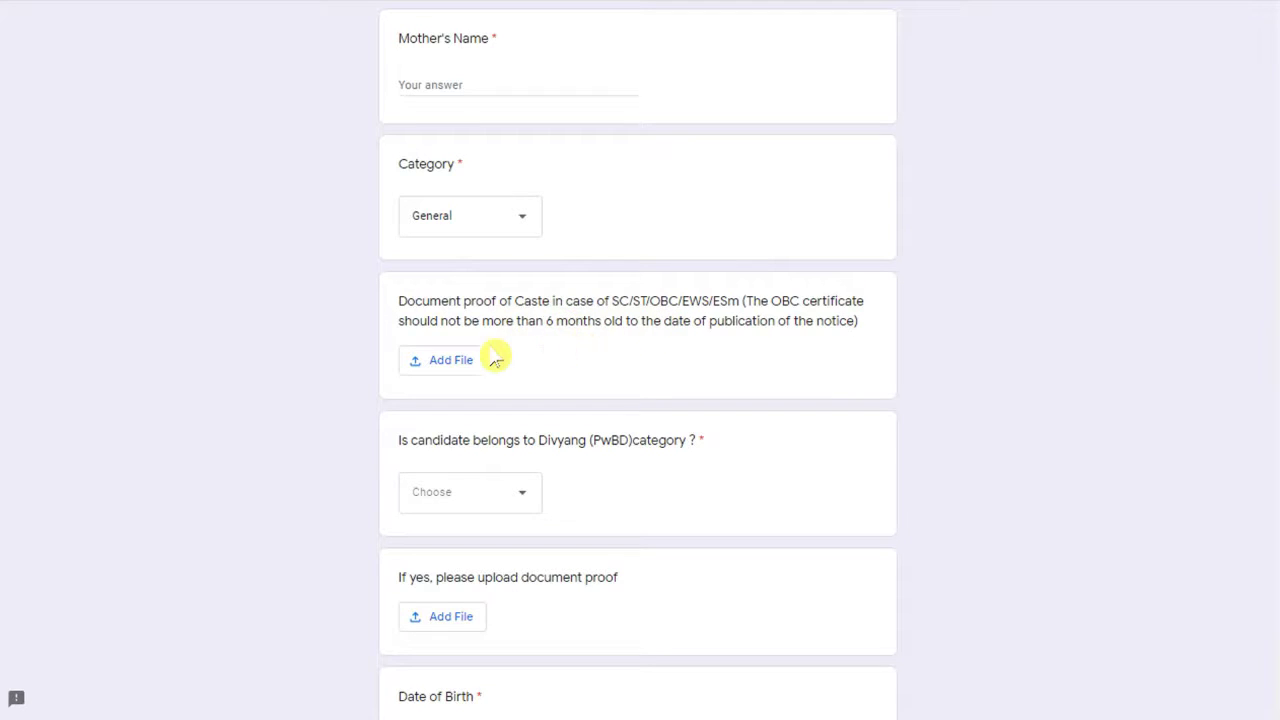
Step: Answer No to whether the candidate belongs to the Divyang (PwBD) category
scroll(557, 386, "down", 2)
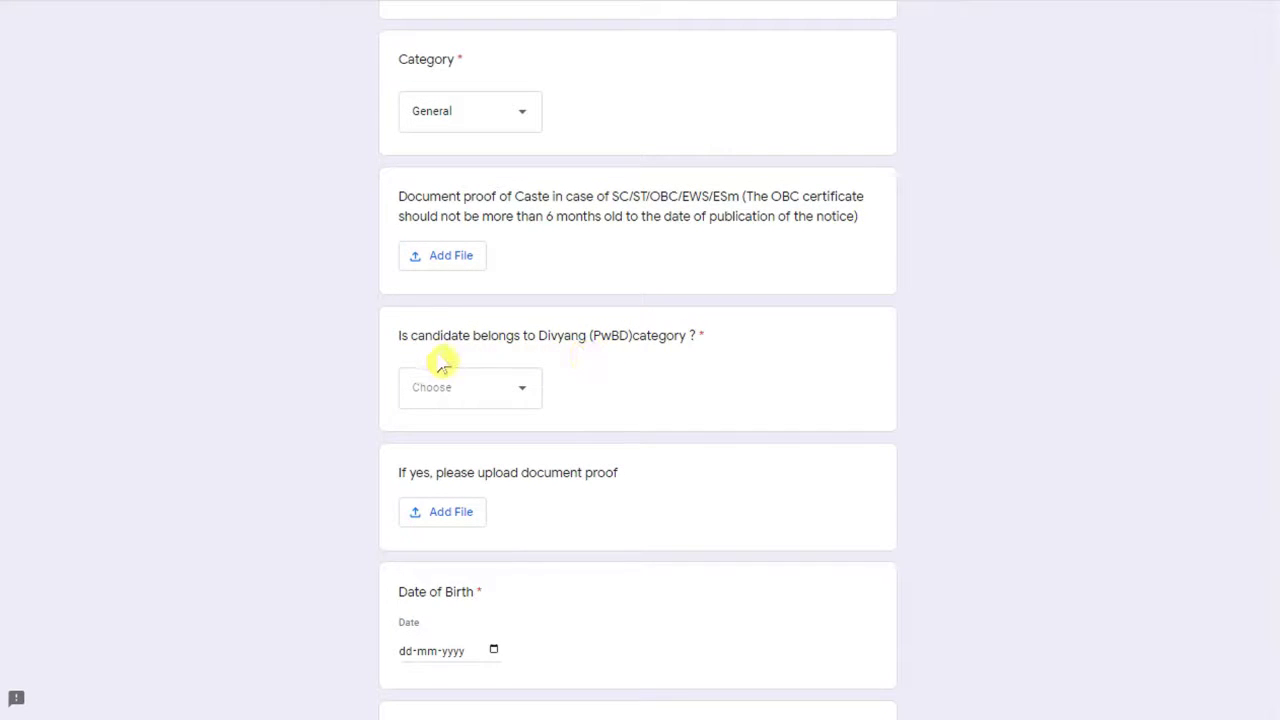
left_click(499, 393)
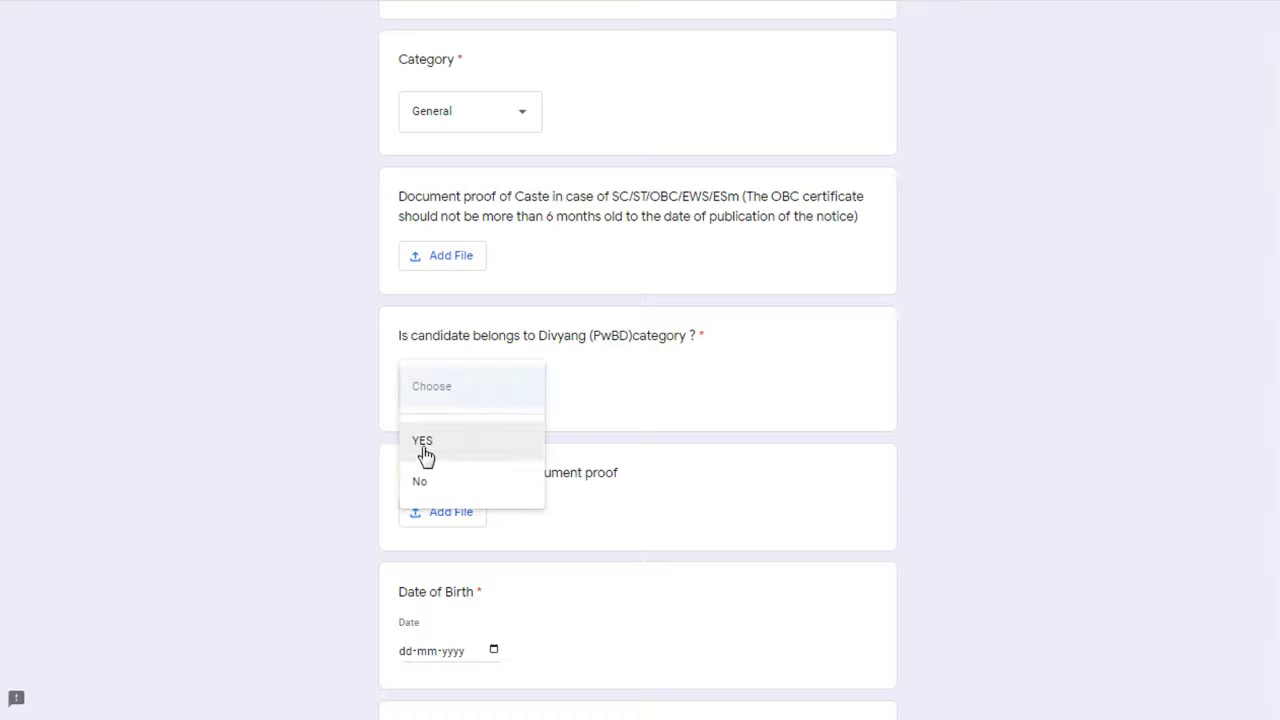
left_click(620, 406)
scroll(577, 434, "down", 2)
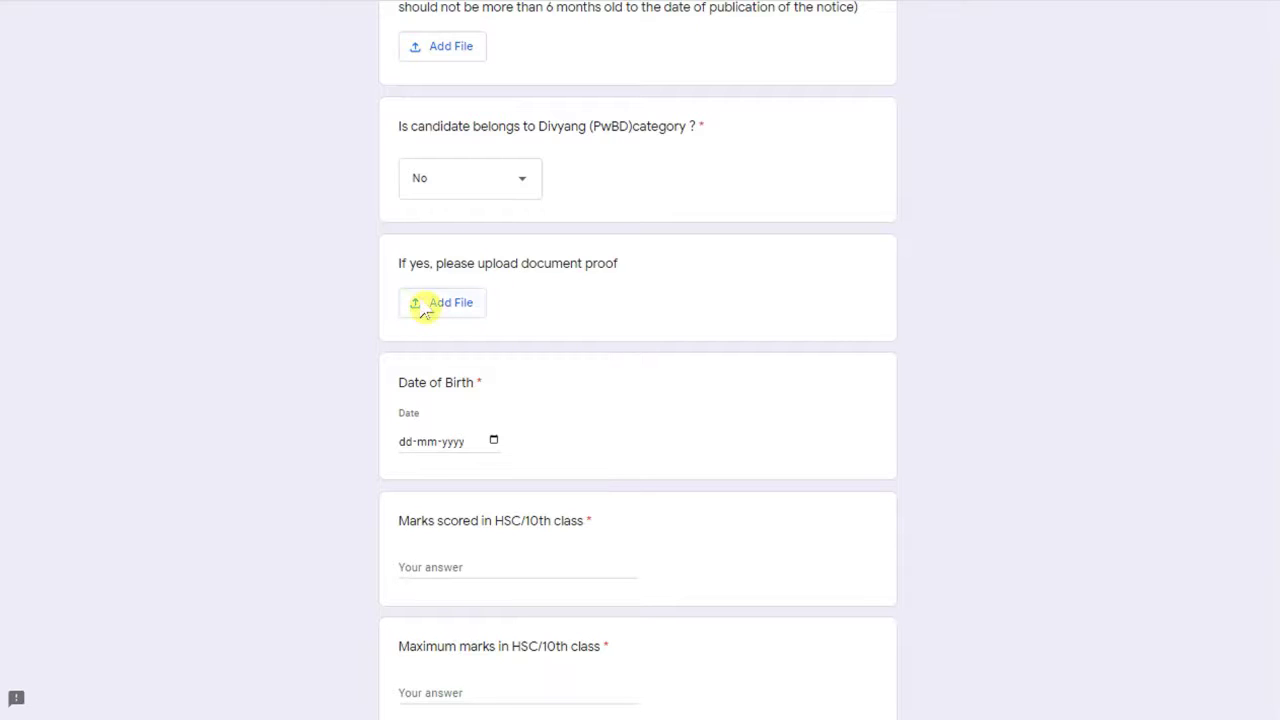
scroll(560, 288, "down", 2)
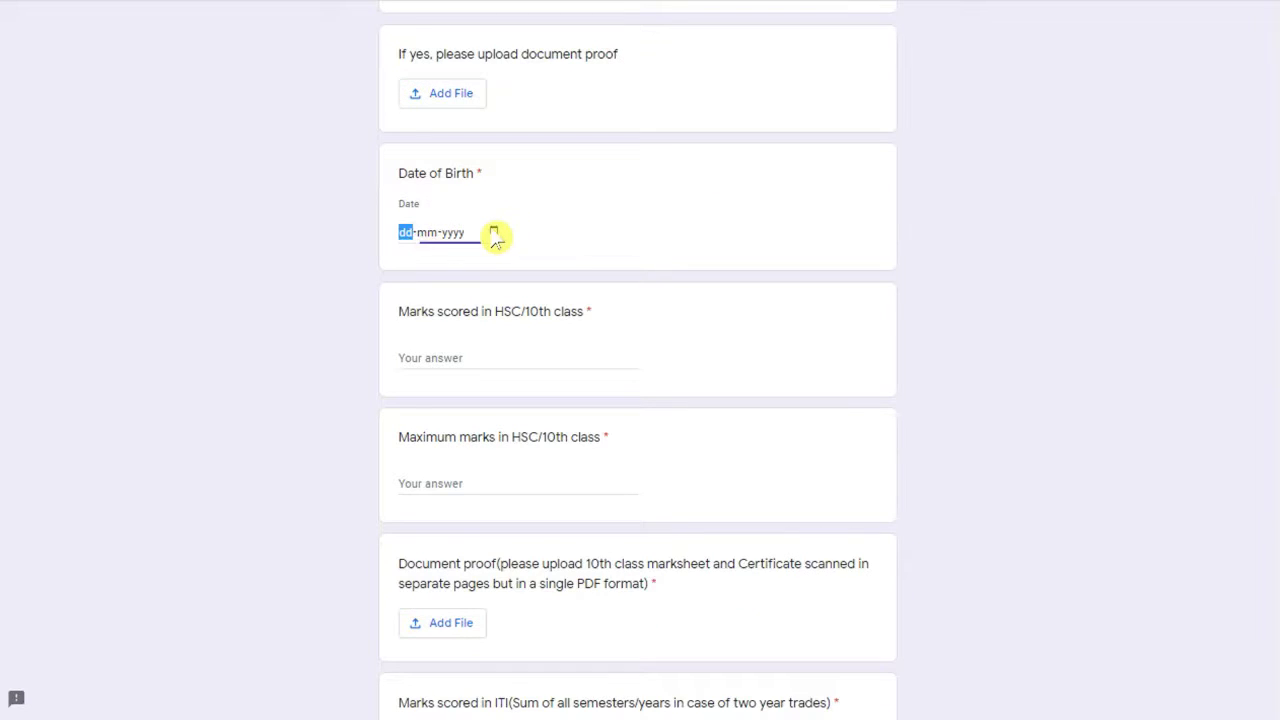
left_click(493, 232)
left_click(597, 230)
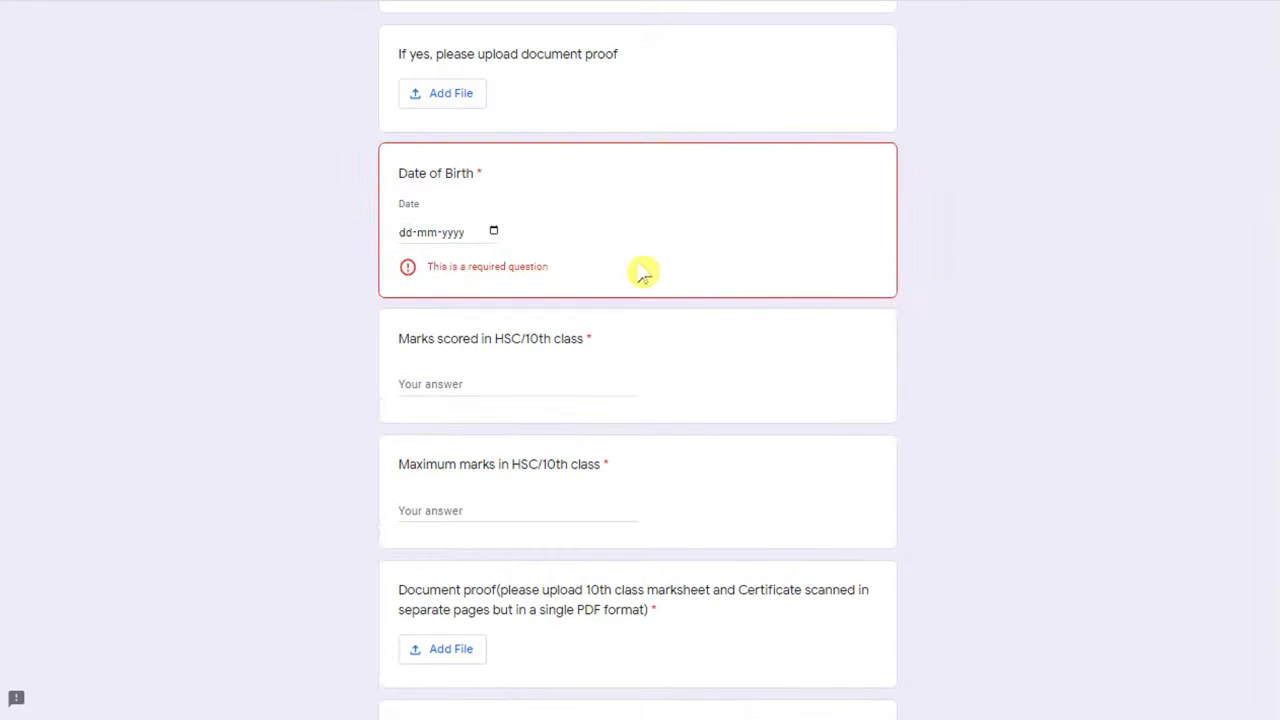
Step: Enter 464 as the marks scored and 600 as the maximum marks in HSC/10th class
scroll(643, 273, "down", 1)
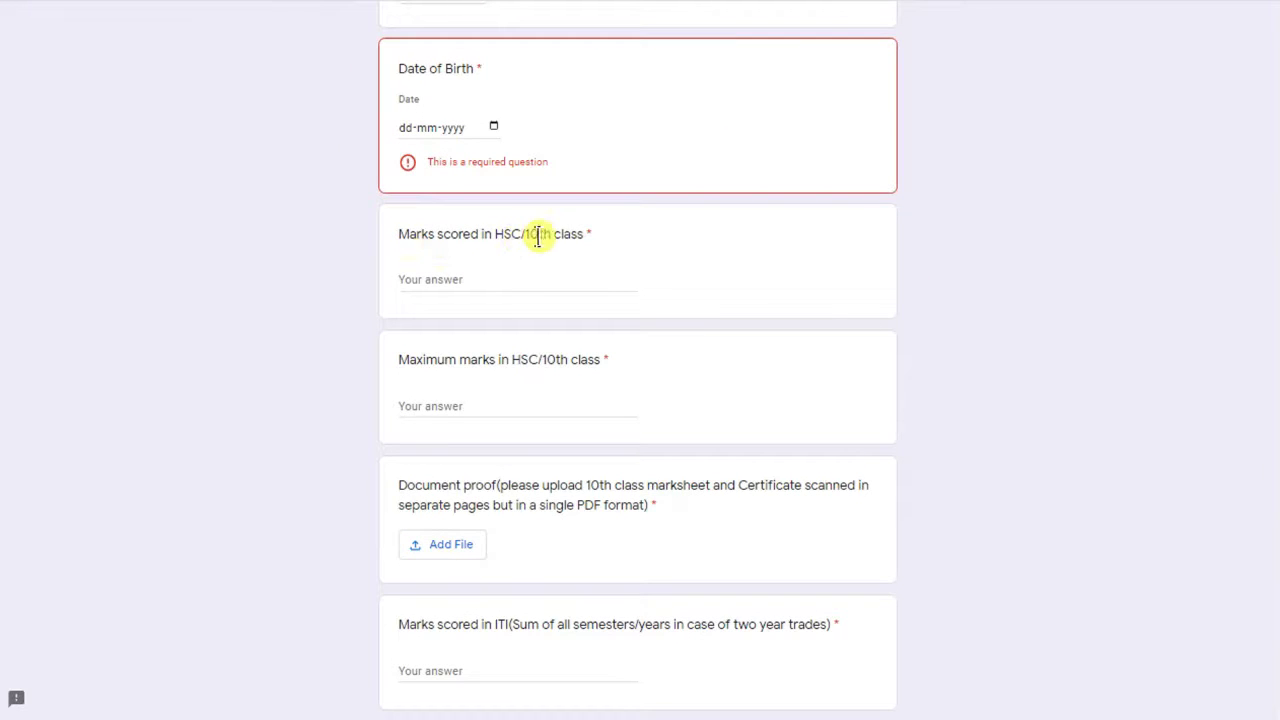
left_click(444, 272)
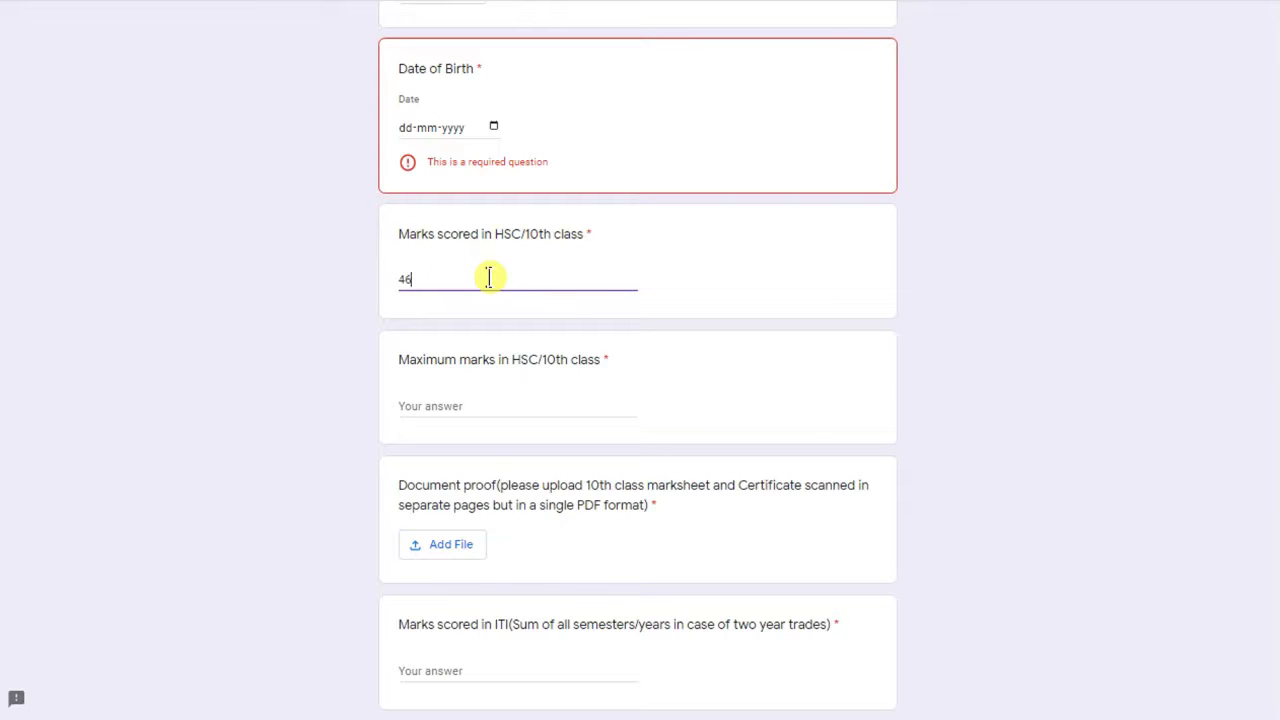
type("464")
left_click(660, 377)
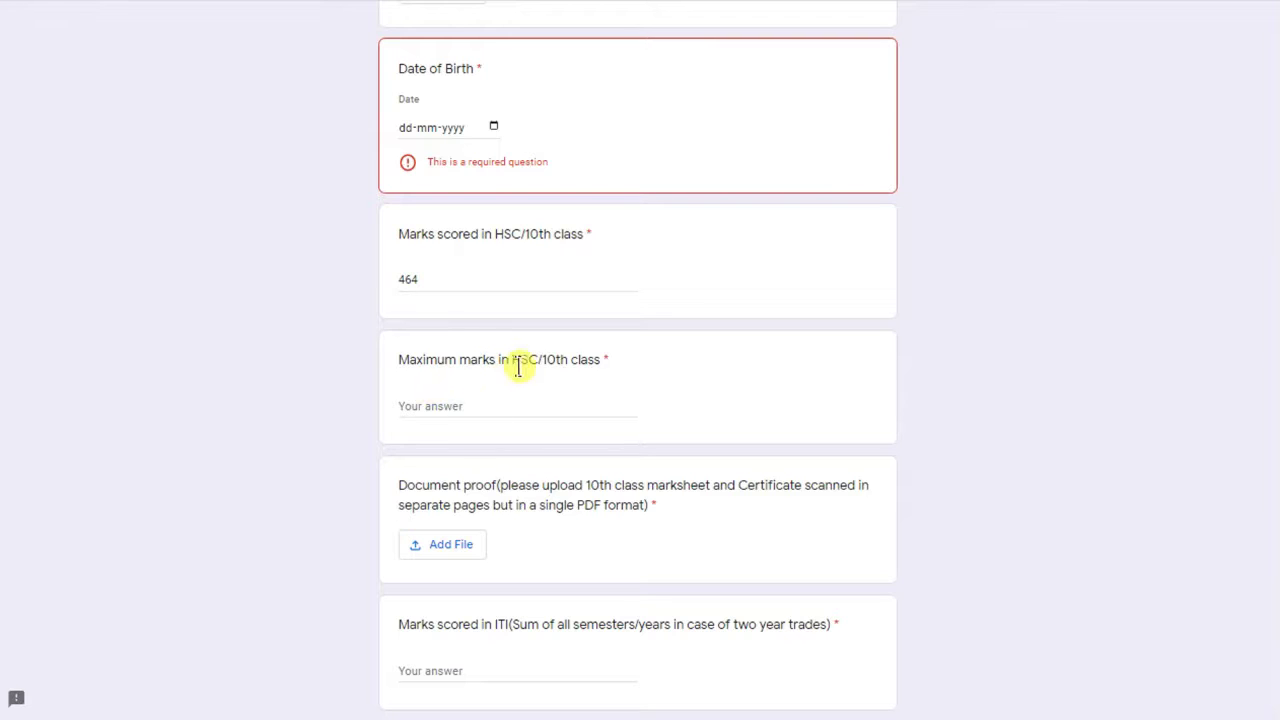
left_click(444, 400)
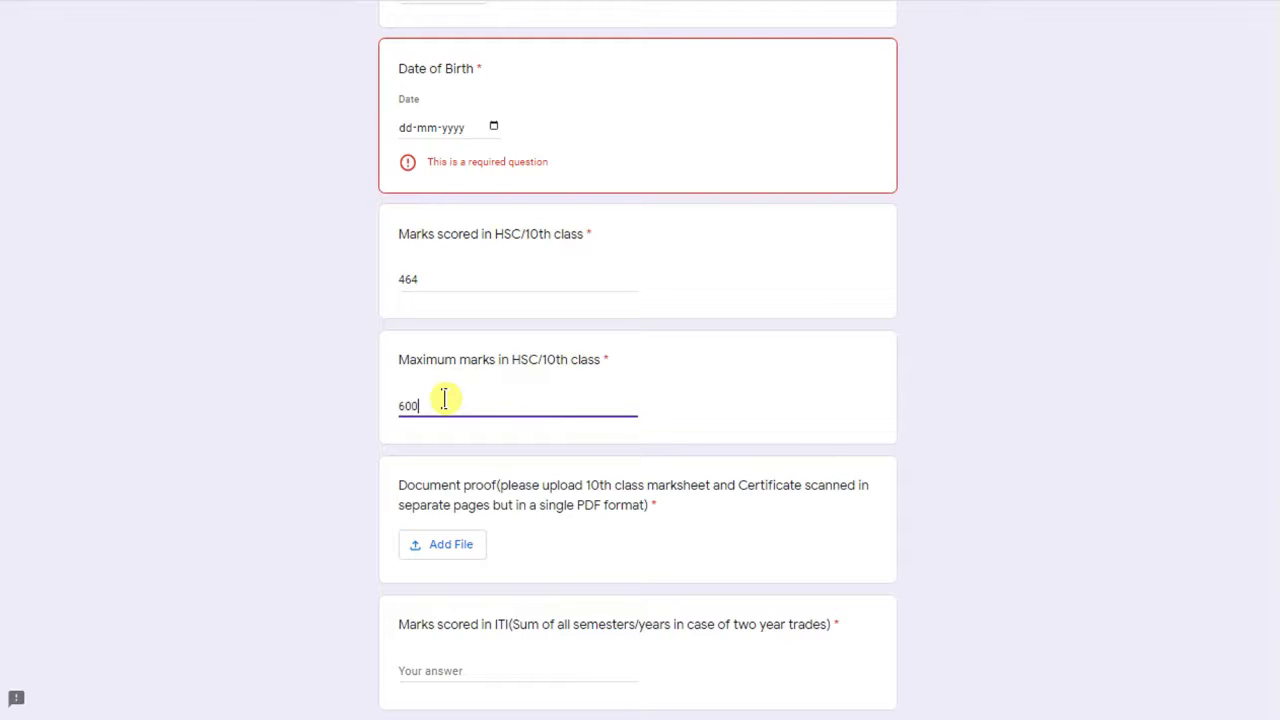
type("600")
left_click(737, 370)
Step: Choose Cuttack as the district in which the ITI is situated
scroll(600, 368, "down", 2)
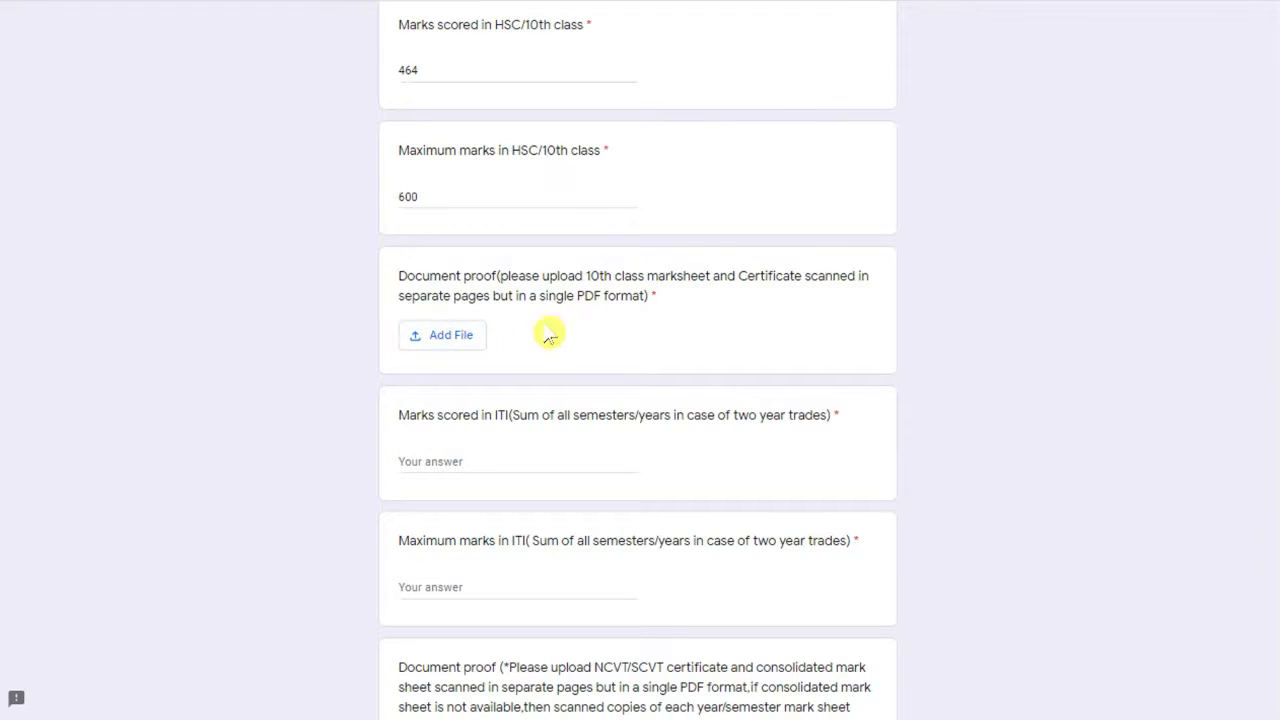
scroll(549, 331, "down", 2)
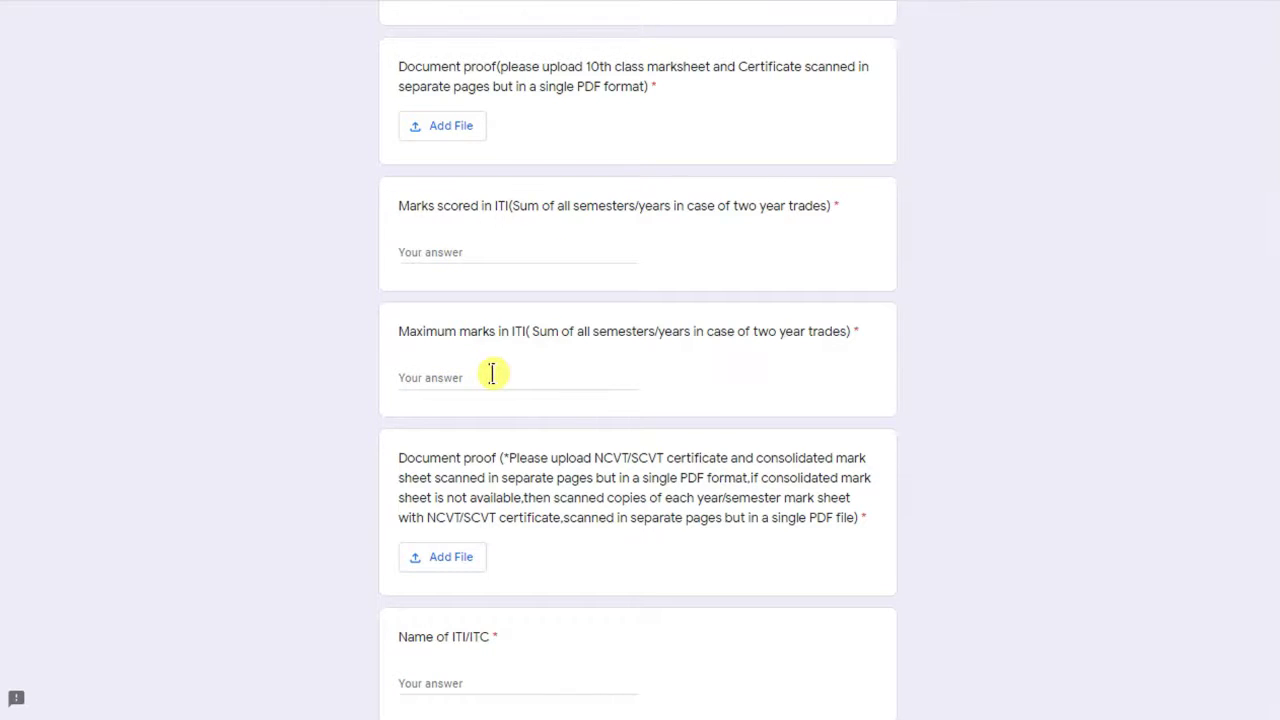
scroll(490, 376, "down", 1)
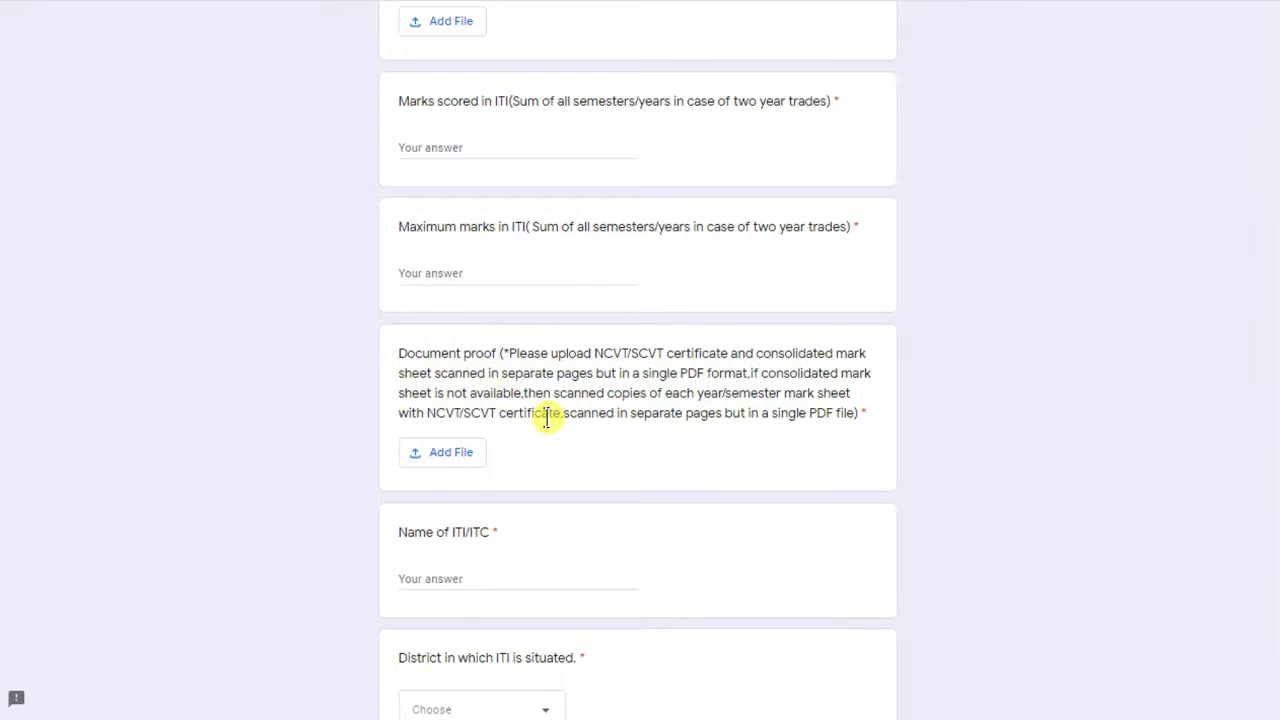
scroll(543, 414, "down", 1)
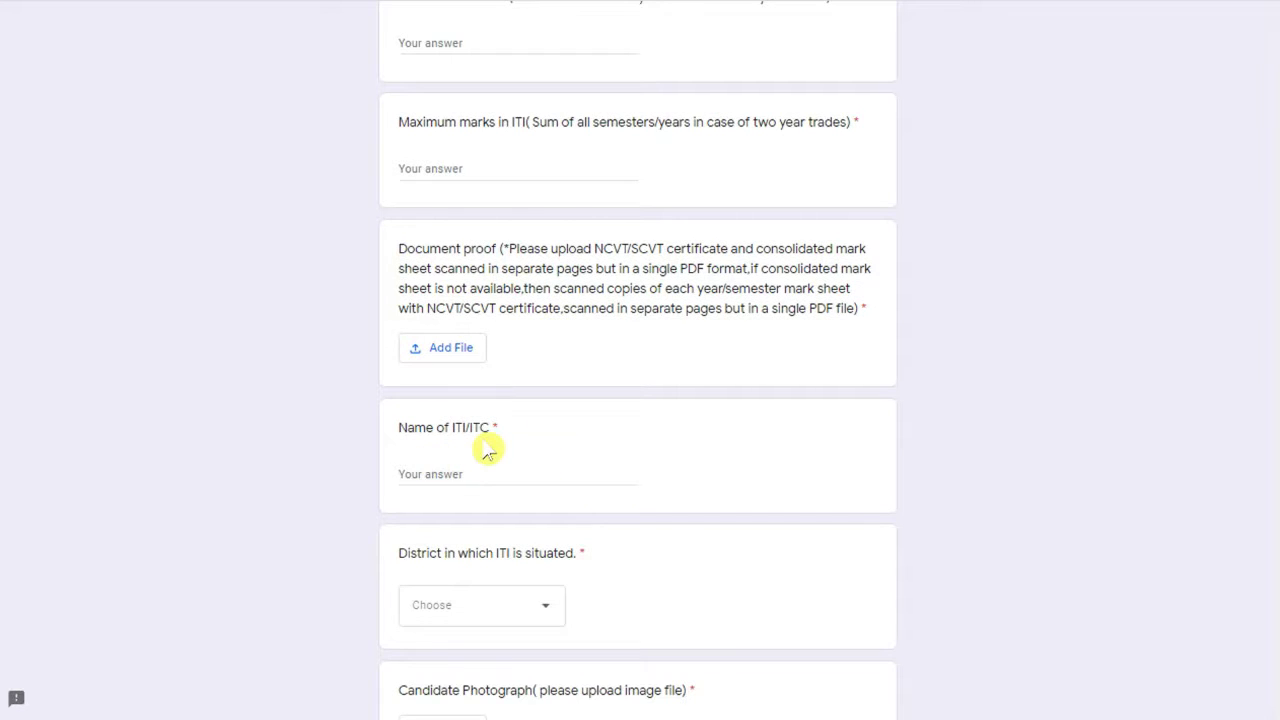
scroll(540, 462, "down", 2)
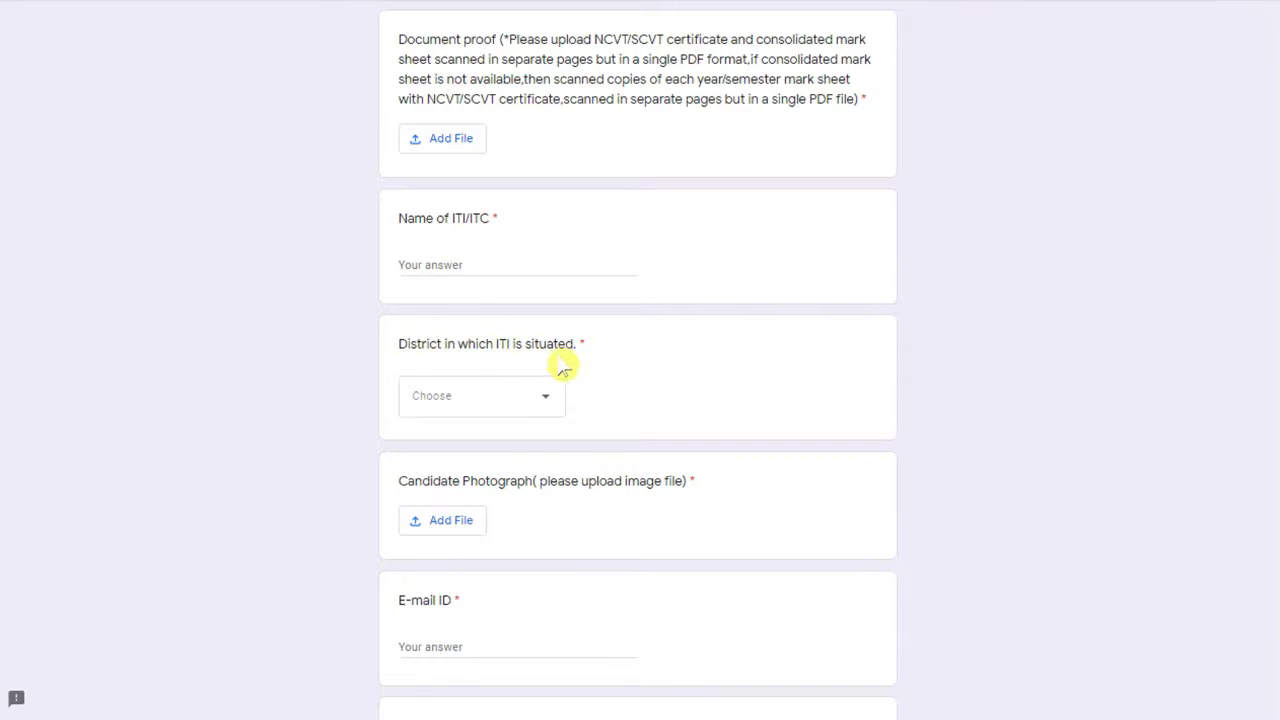
left_click(514, 415)
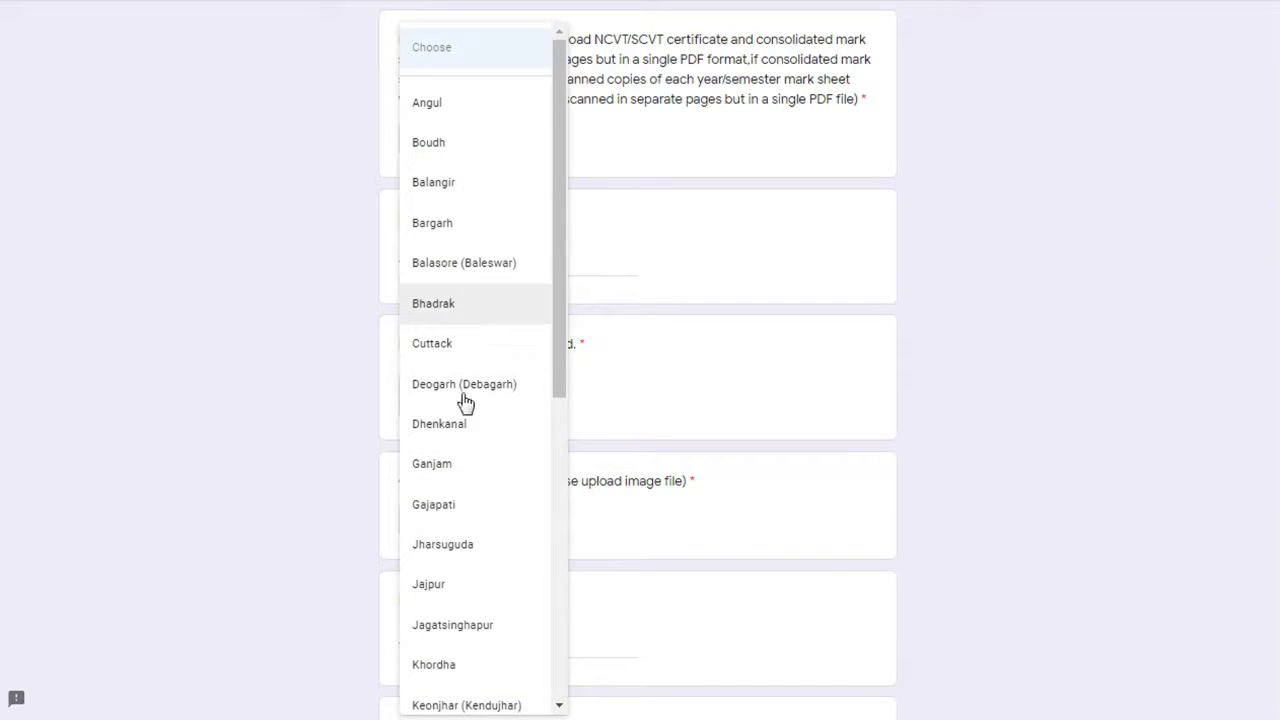
left_click(471, 346)
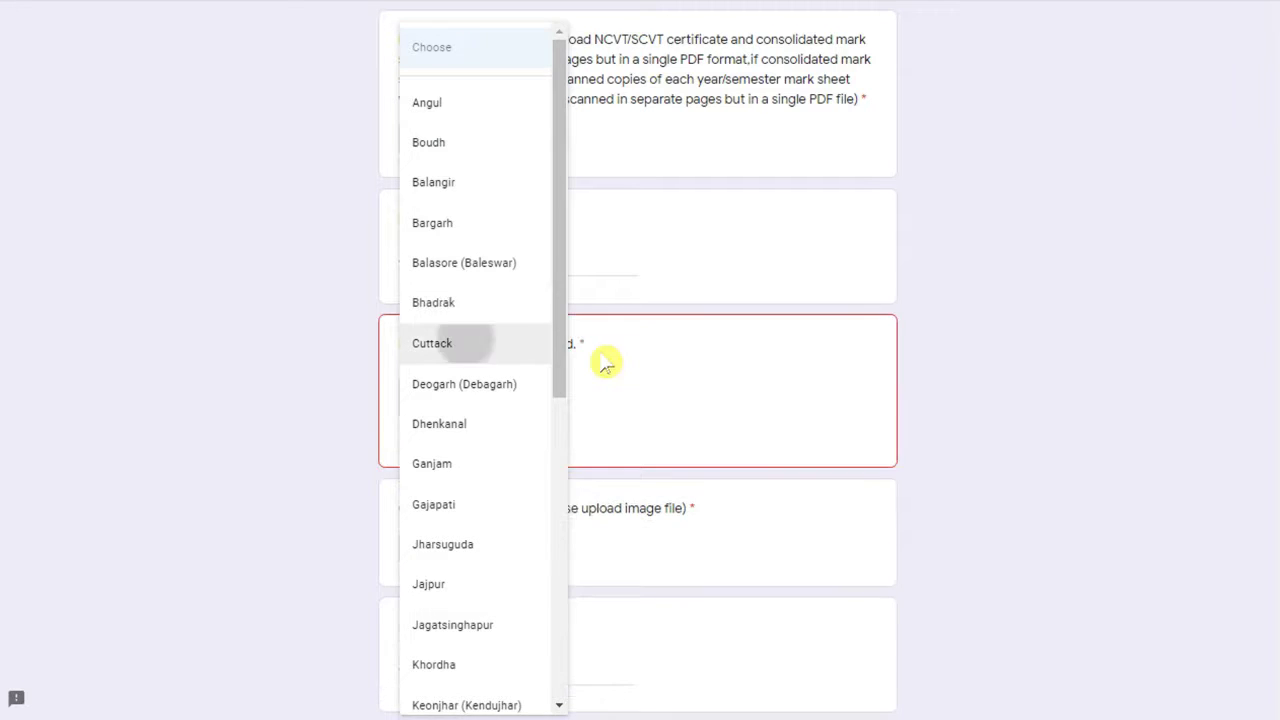
Step: Review the required photograph, e-mail, Aadhar number, Aadhar card proof, contact number and correspondence address fields
scroll(671, 371, "down", 2)
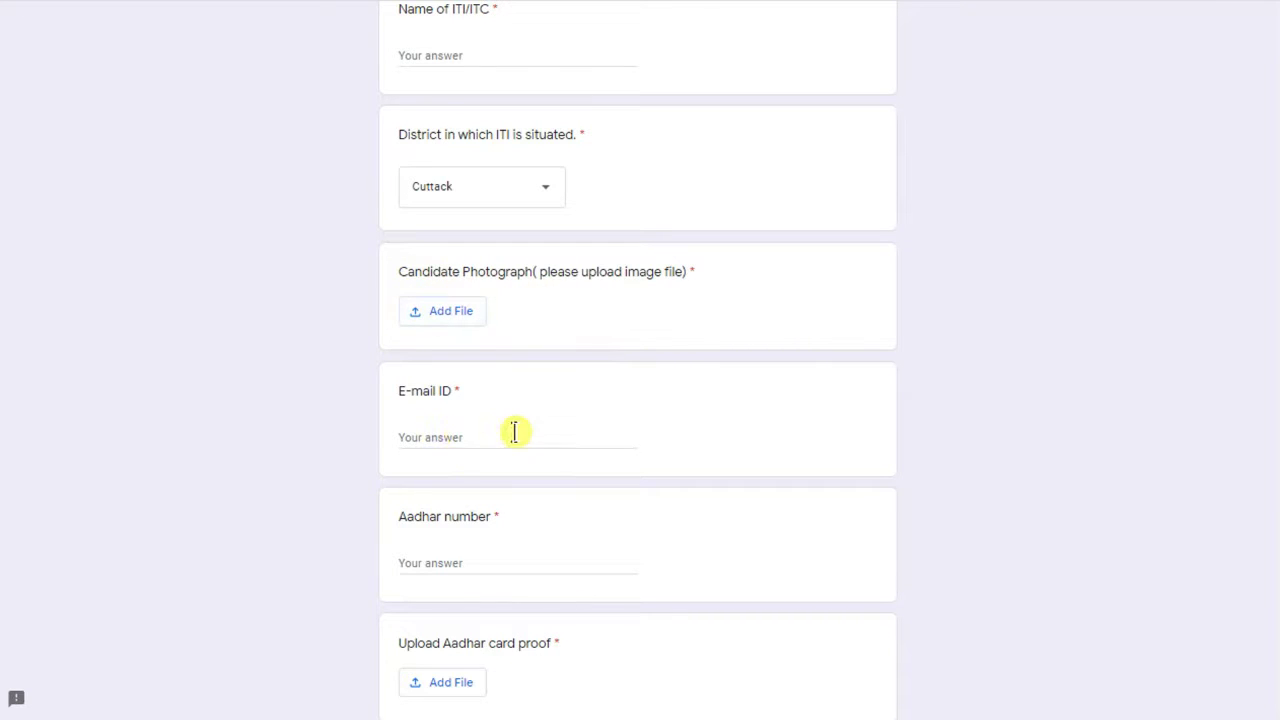
scroll(565, 432, "down", 2)
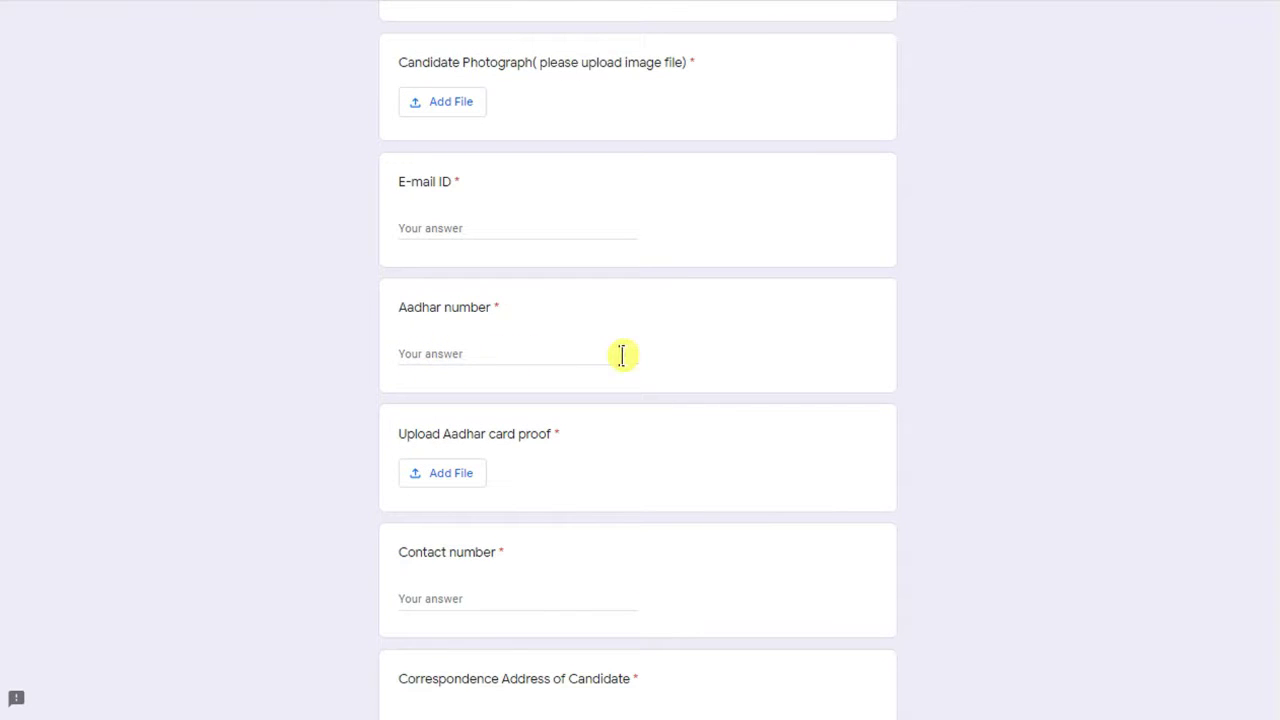
scroll(622, 355, "down", 1)
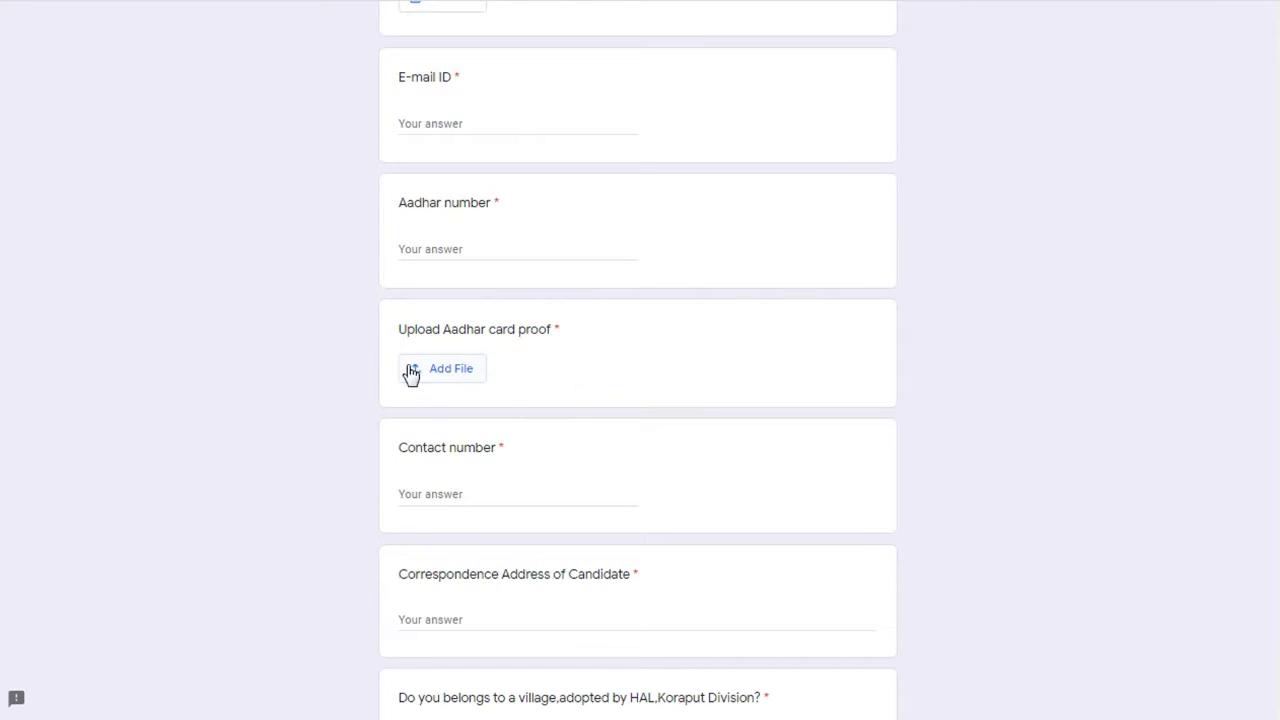
scroll(494, 420, "down", 1)
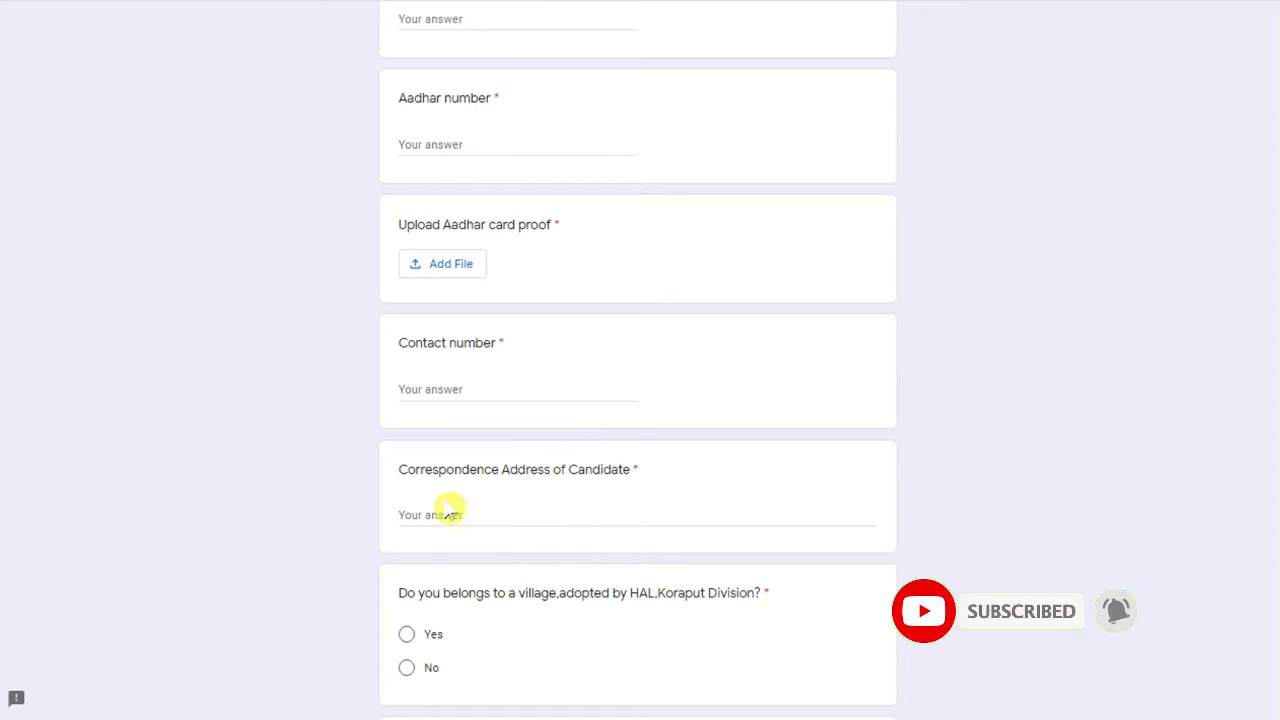
scroll(425, 490, "down", 1)
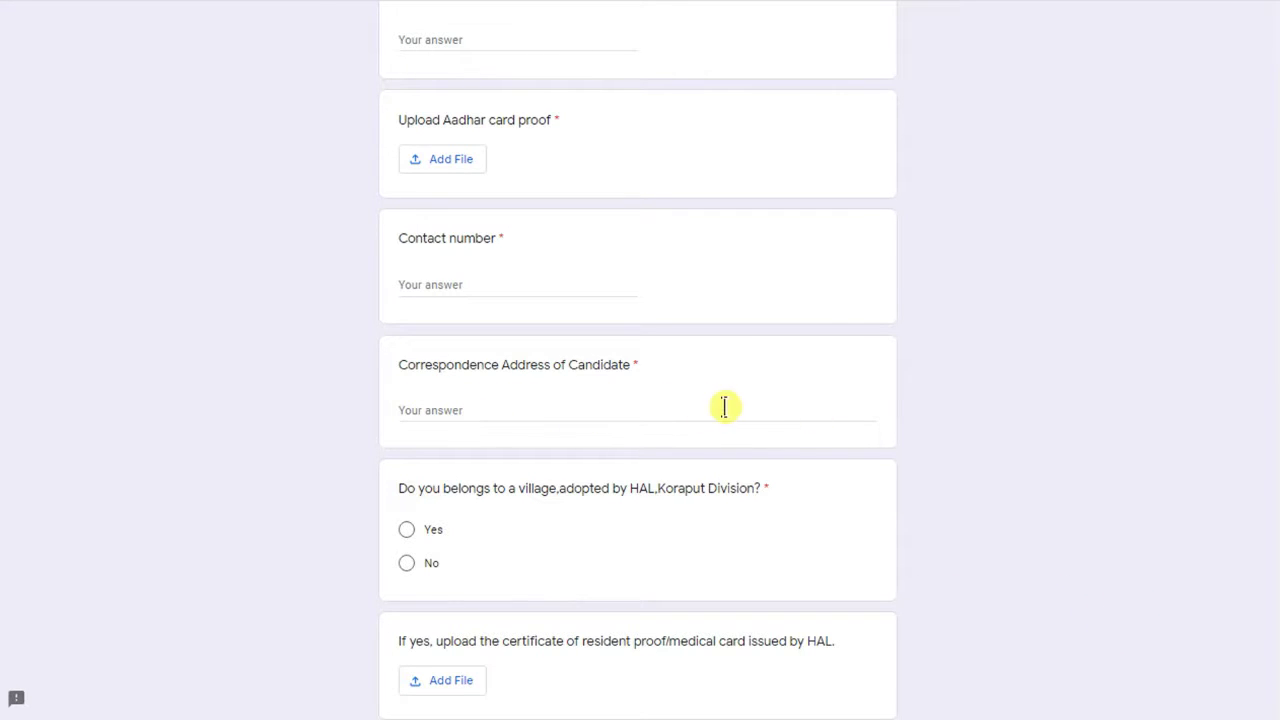
Step: Answer No to belonging to a village adopted by HAL Koraput Division and to being a ward of a HAL employee or ex-employee
scroll(491, 457, "down", 2)
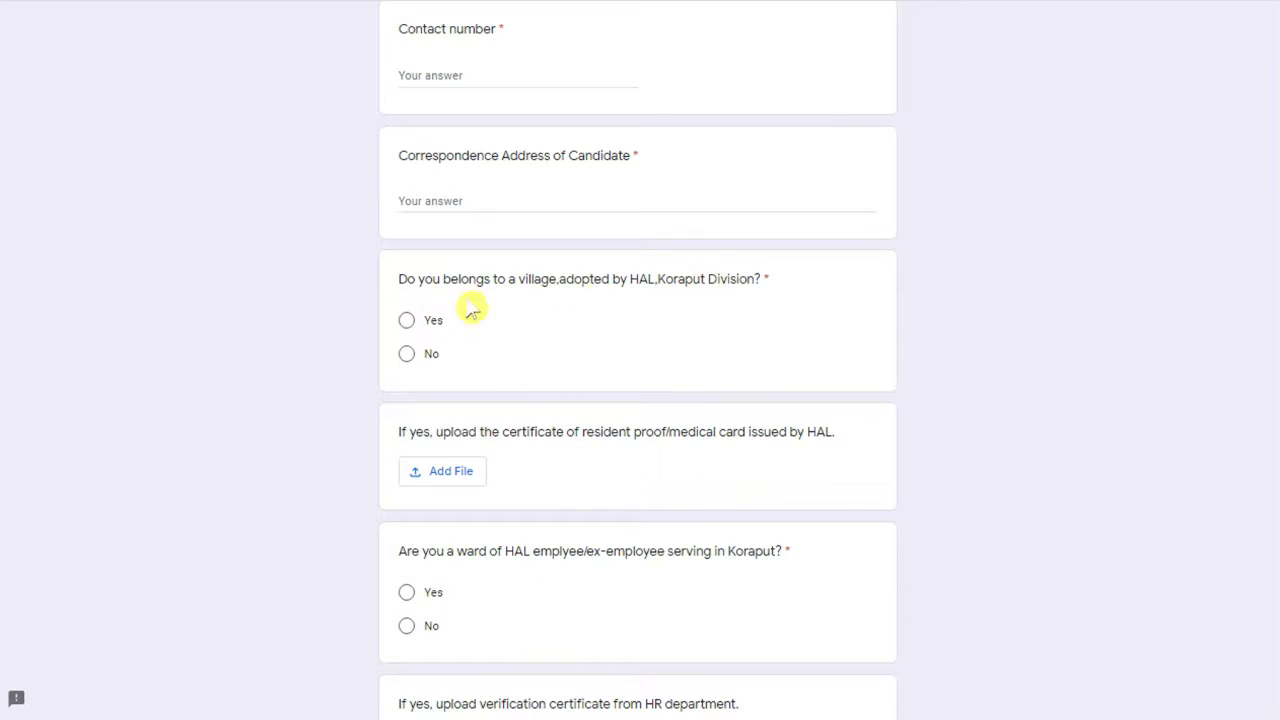
left_click(407, 356)
scroll(470, 478, "down", 2)
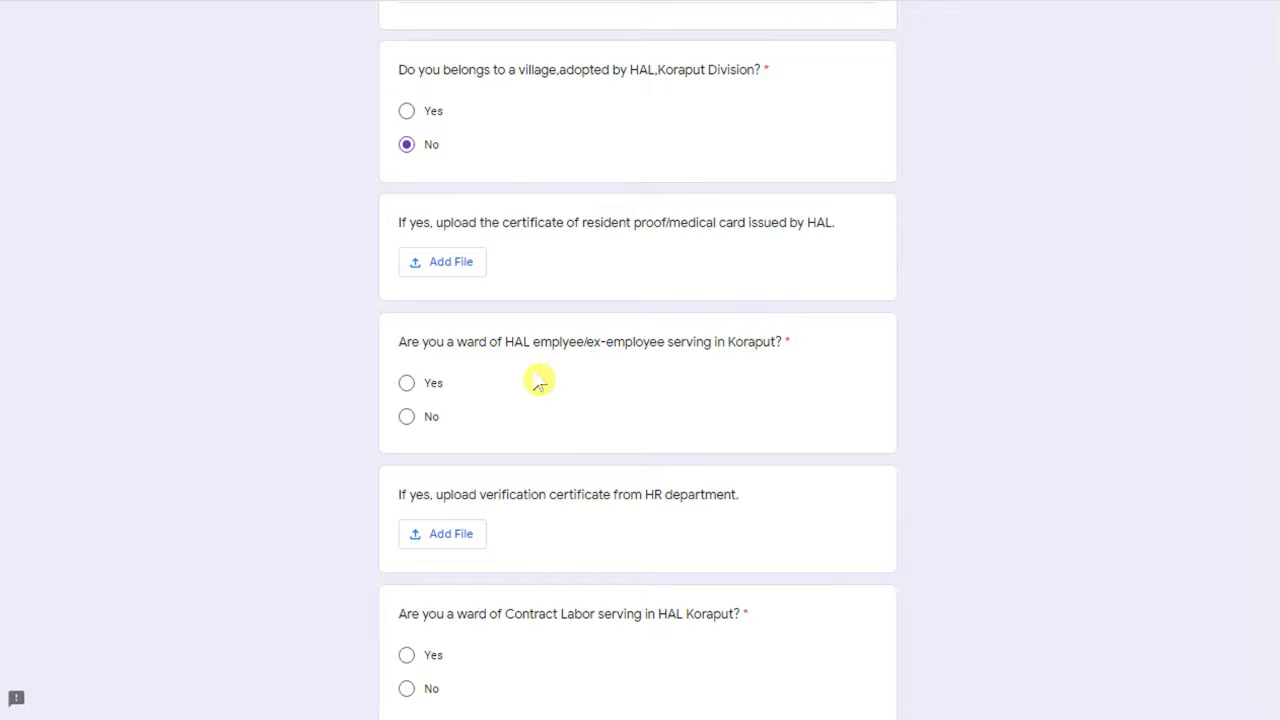
left_click(430, 430)
Step: Answer No to whether the candidate is a ward of Contract Labor serving in HAL Koraput
scroll(500, 450, "down", 1)
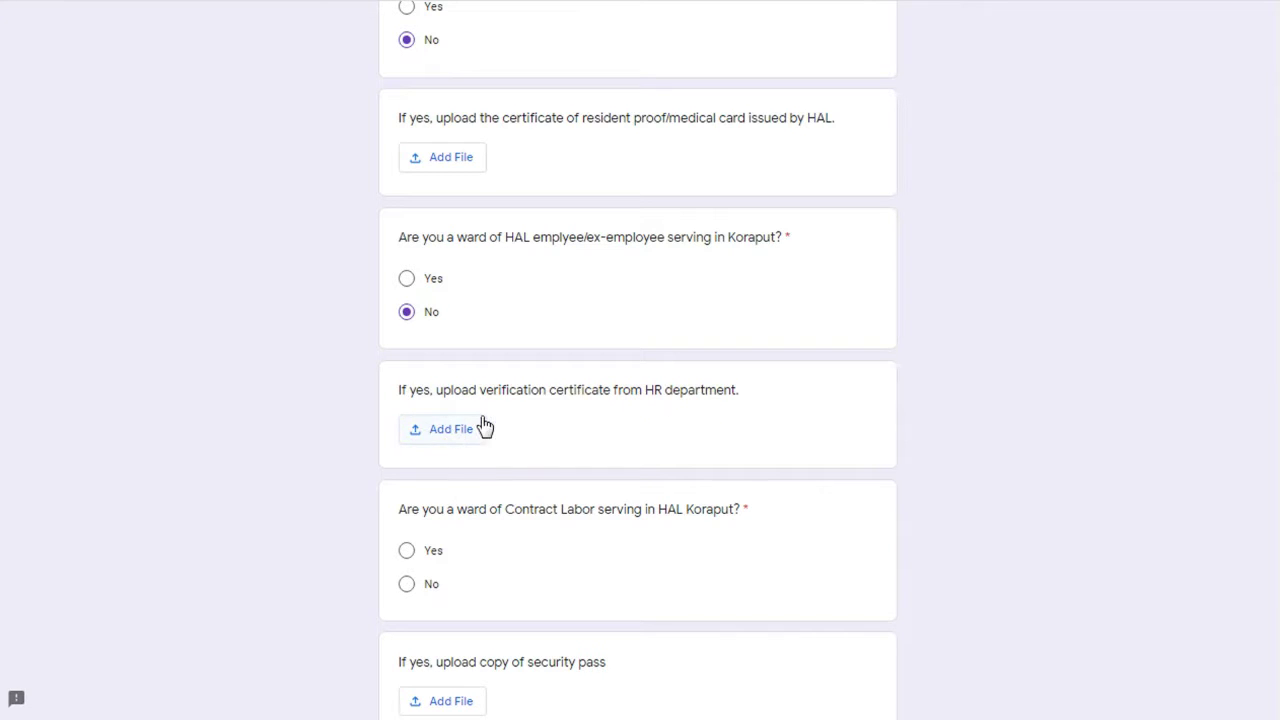
scroll(484, 428, "down", 2)
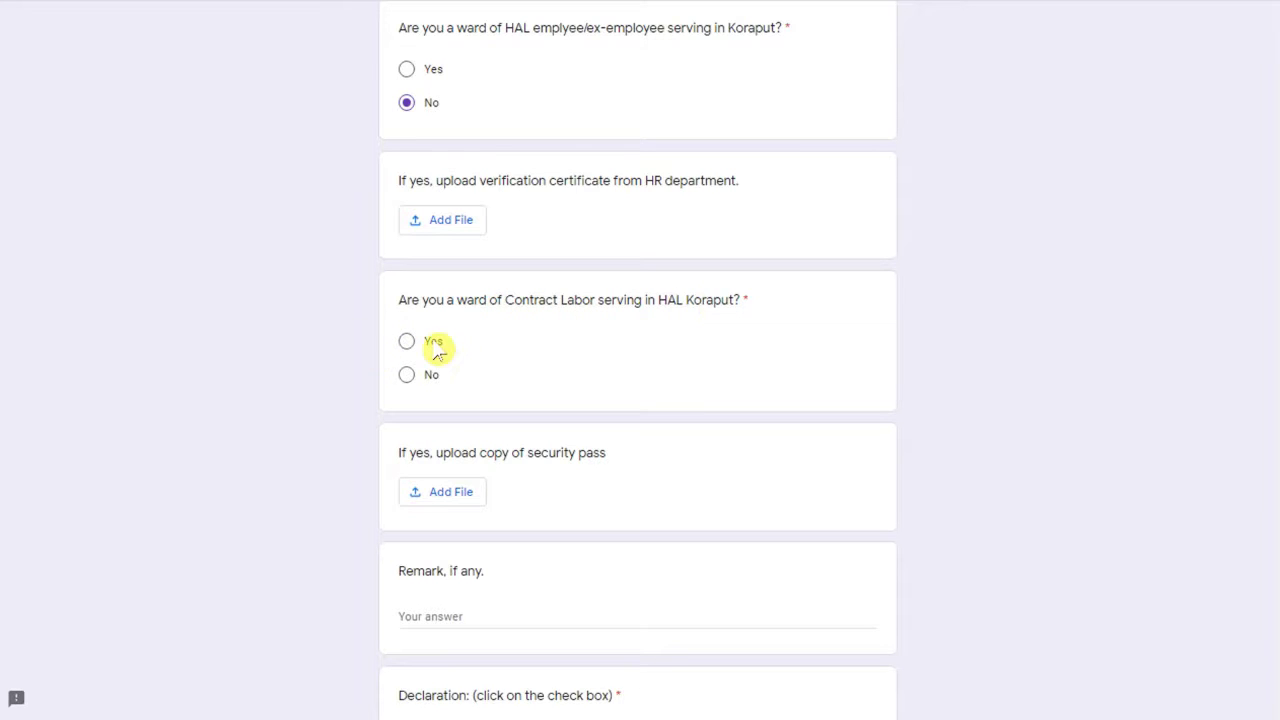
left_click(407, 377)
Step: Accept the declaration that the application information is true and correct, and recheck the answers above it
scroll(491, 408, "down", 2)
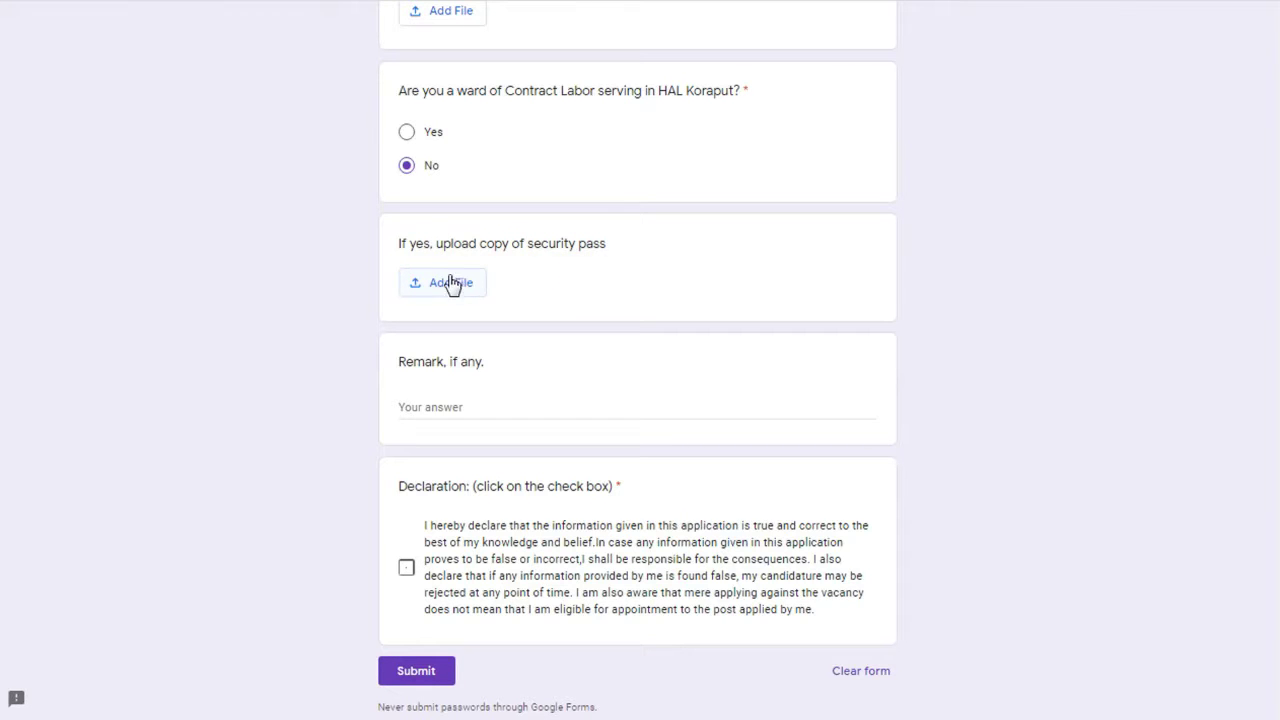
scroll(450, 345, "down", 1)
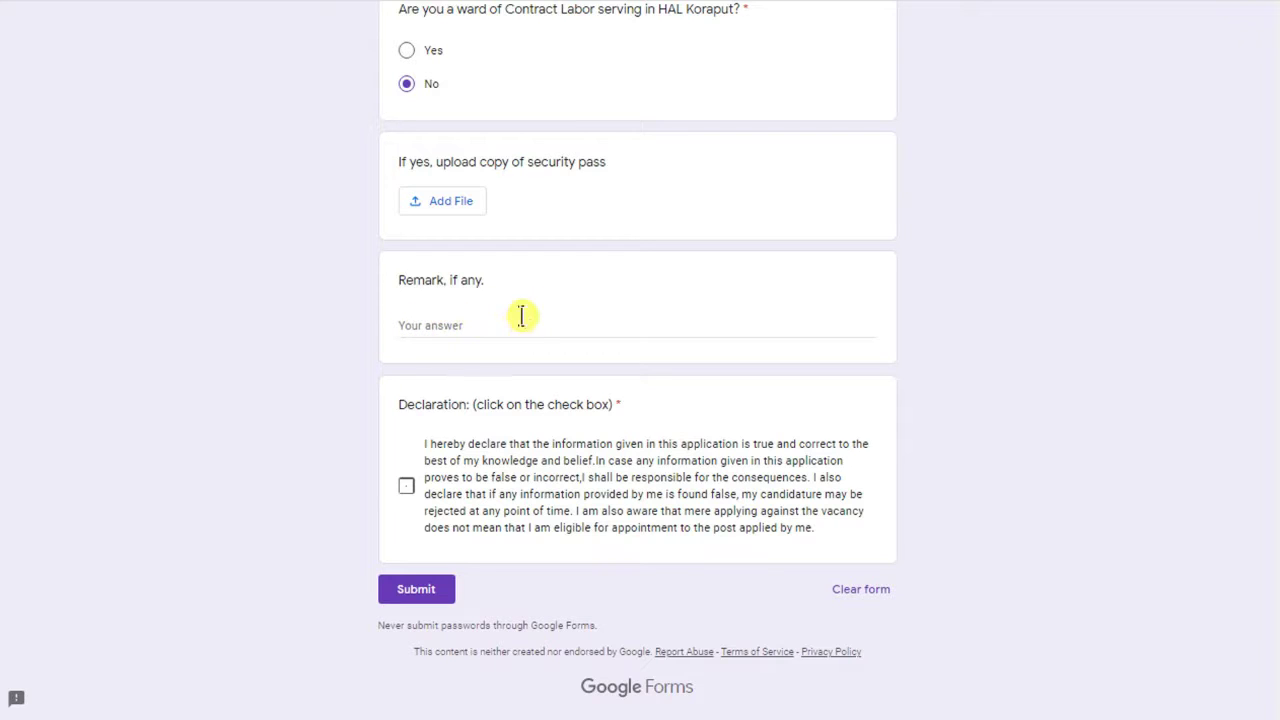
left_click(406, 487)
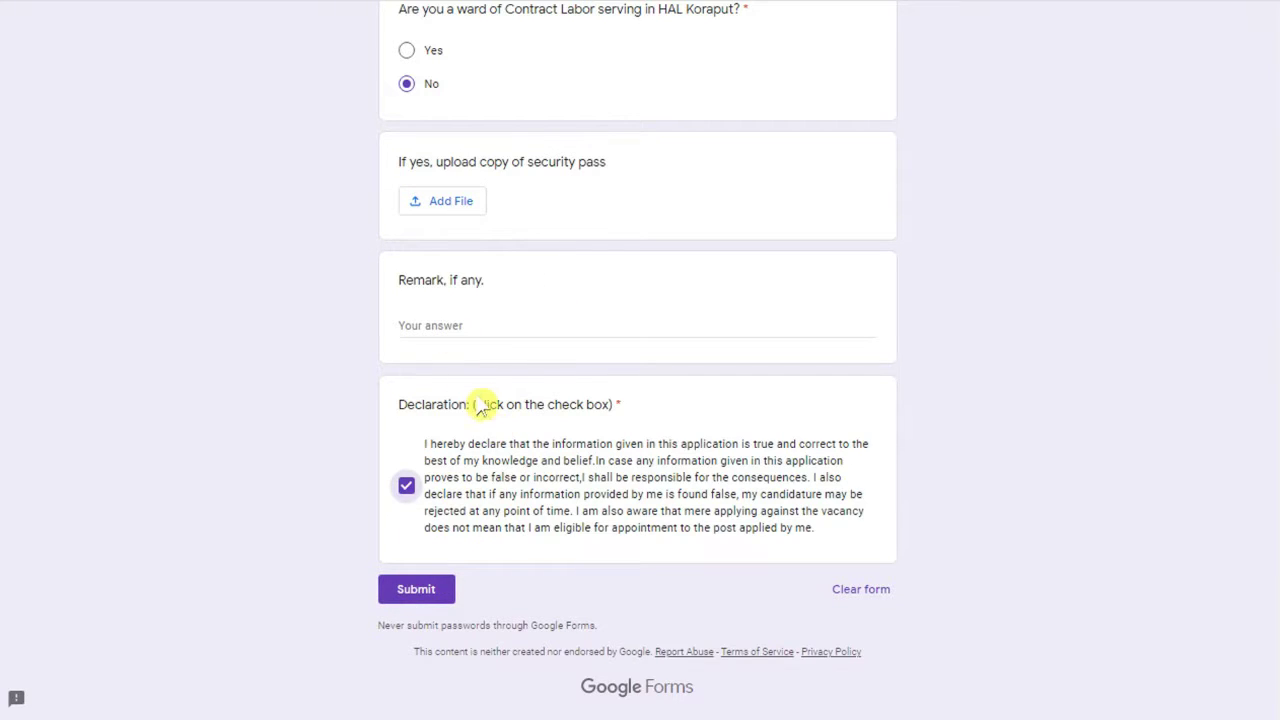
scroll(487, 416, "up", 3)
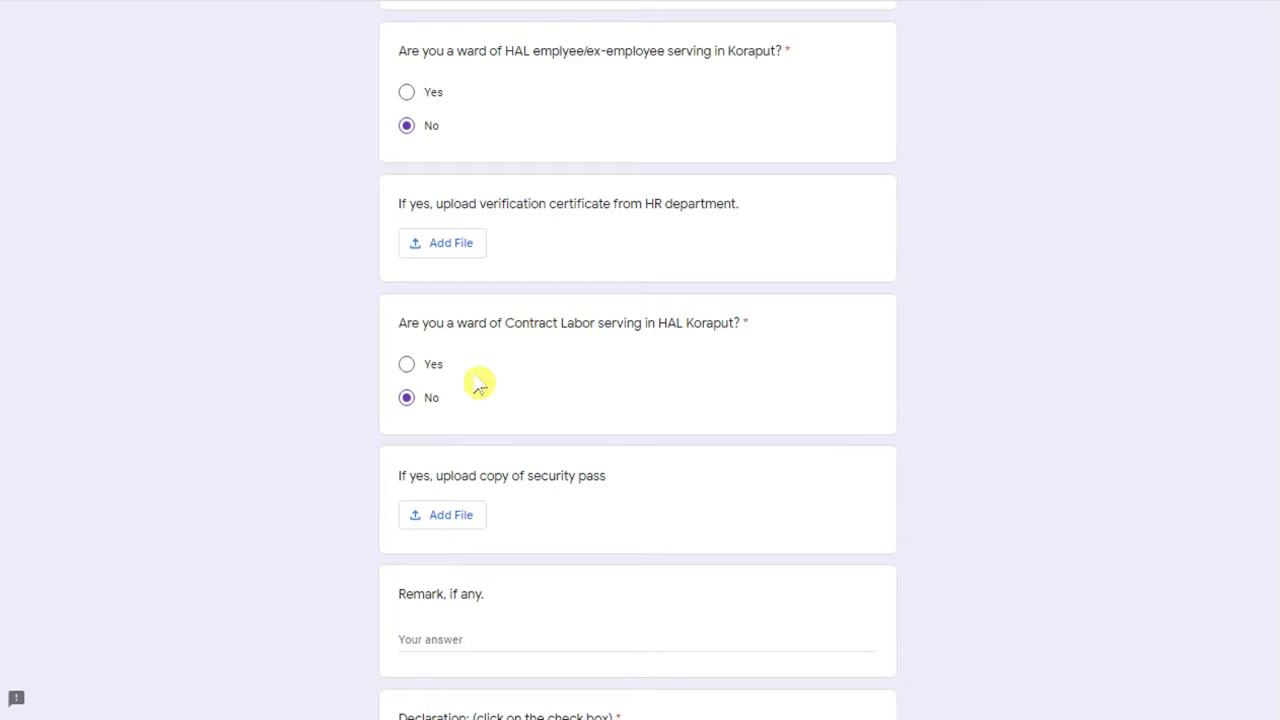
scroll(493, 367, "down", 1)
scroll(560, 317, "down", 2)
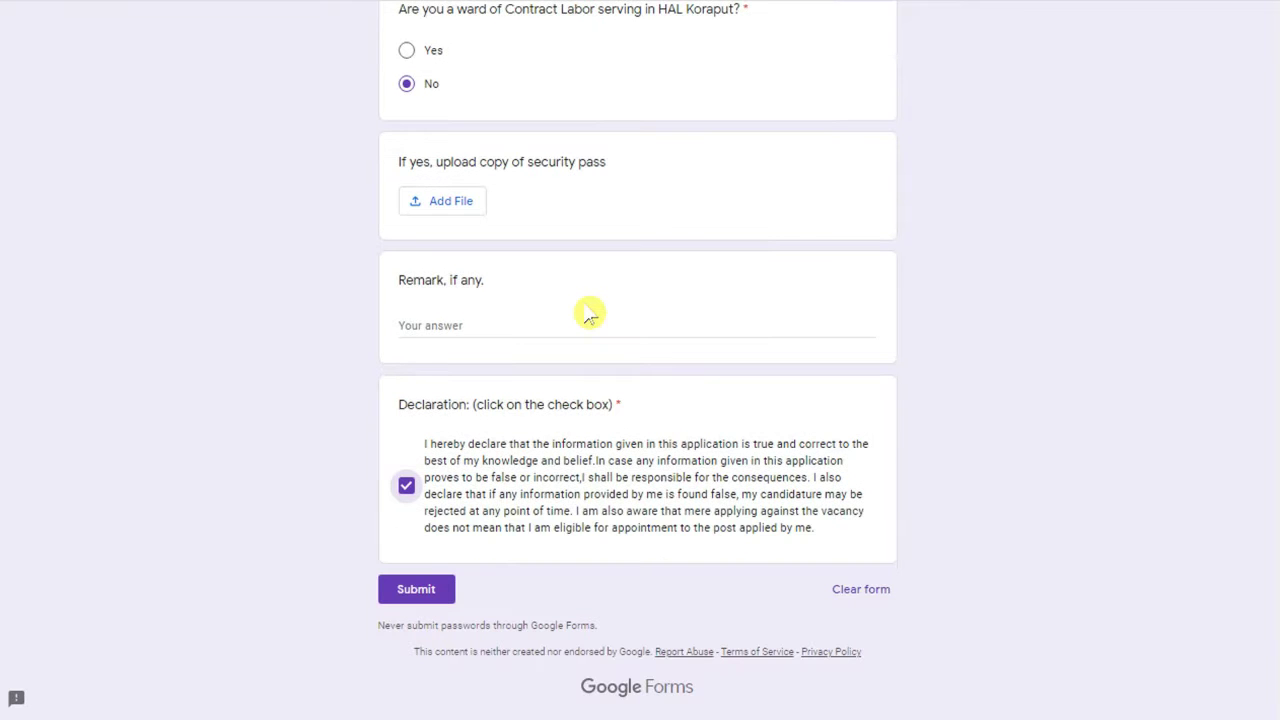